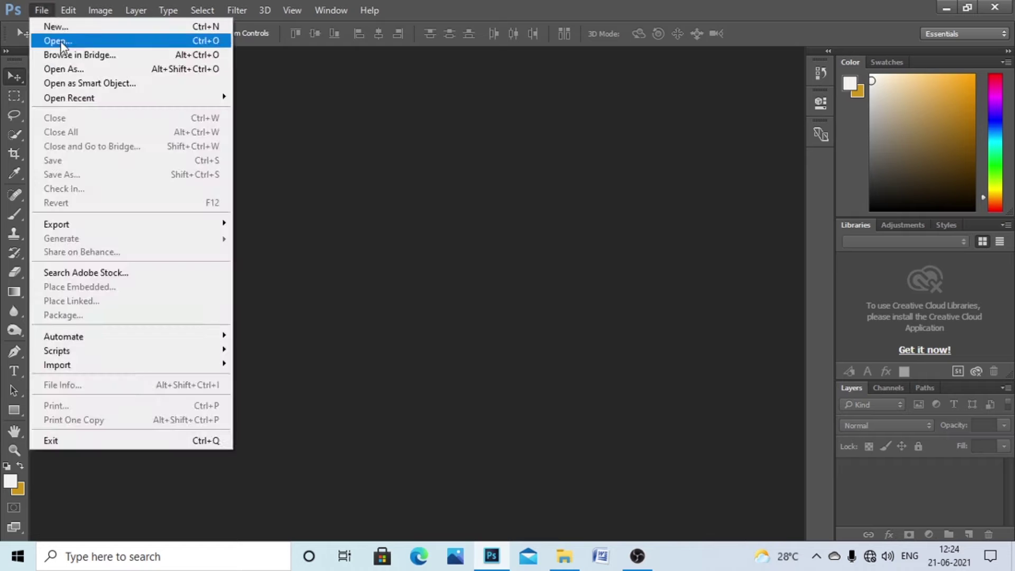
- Open the YALGAAR image and drag it into the wall mockup as Layer 1
left_click(46, 39)
double_click(432, 125)
key("ctrl+plus")
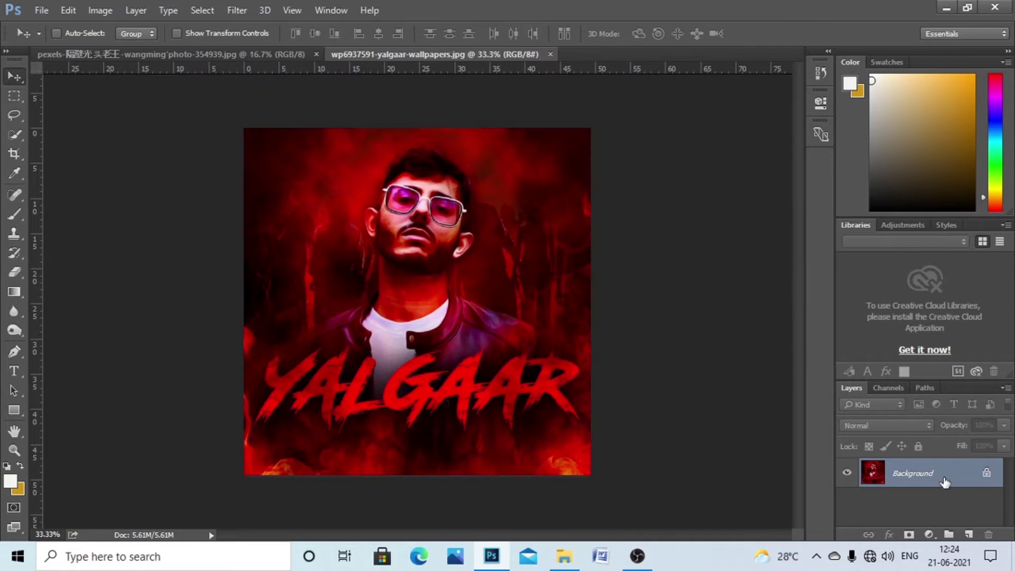
left_click_drag(476, 318, 494, 304)
- Scale the YALGAAR layer into the right-hand frame and stretch it wider to fill it
key("ctrl+t")
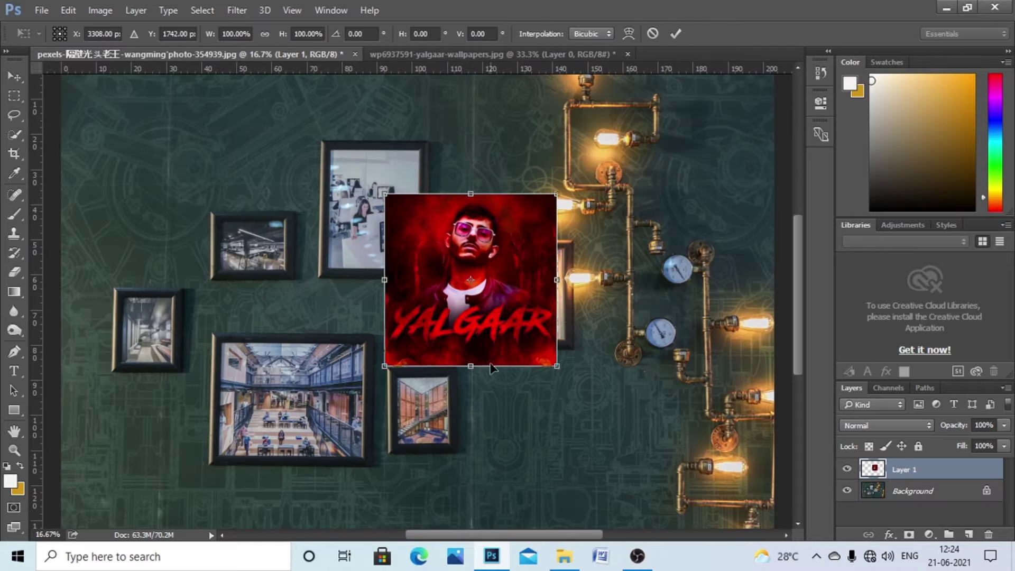
left_click_drag(559, 365, 517, 317)
left_click_drag(452, 257, 504, 313)
left_click_drag(555, 362, 530, 341)
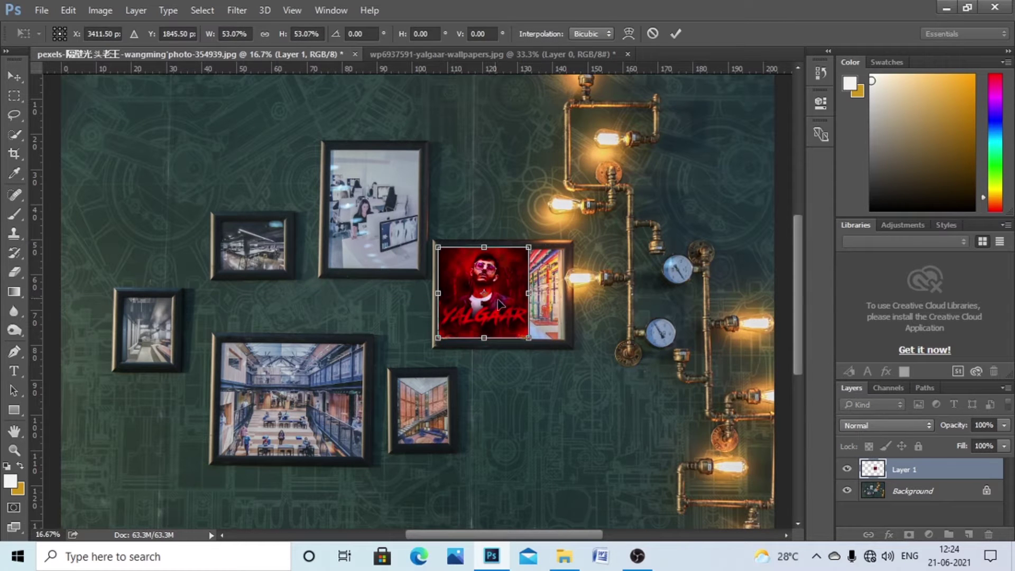
left_click_drag(531, 295, 561, 301)
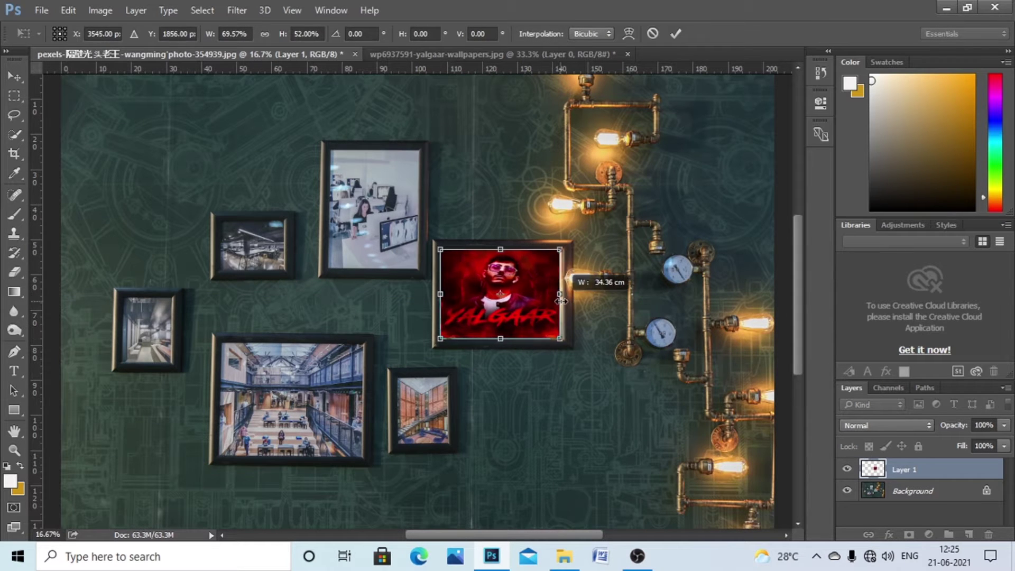
key("Return")
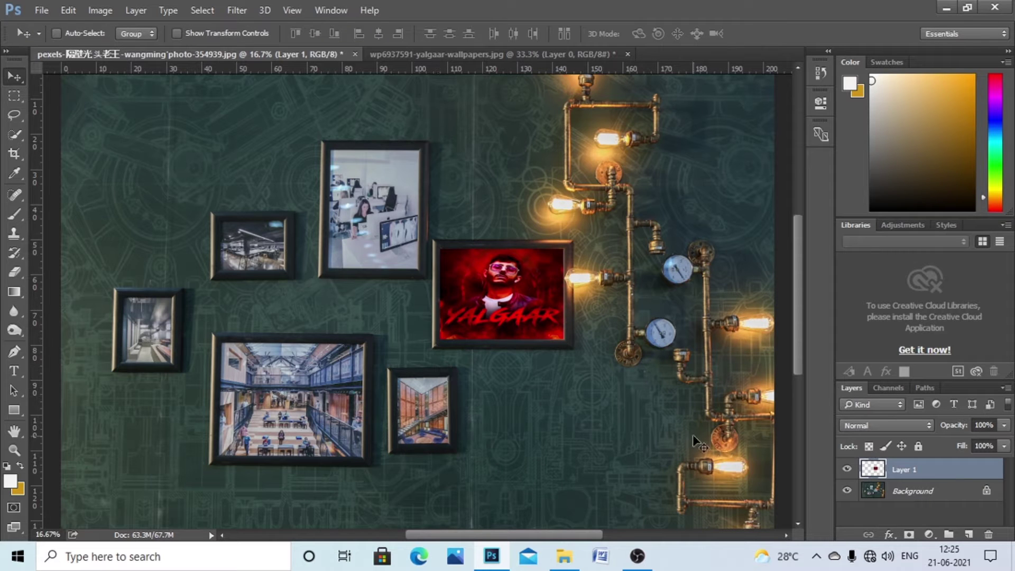
- Open the download (1) VARDAAN image and copy it into the wall mockup
left_click(41, 10)
left_click(32, 39)
double_click(344, 139)
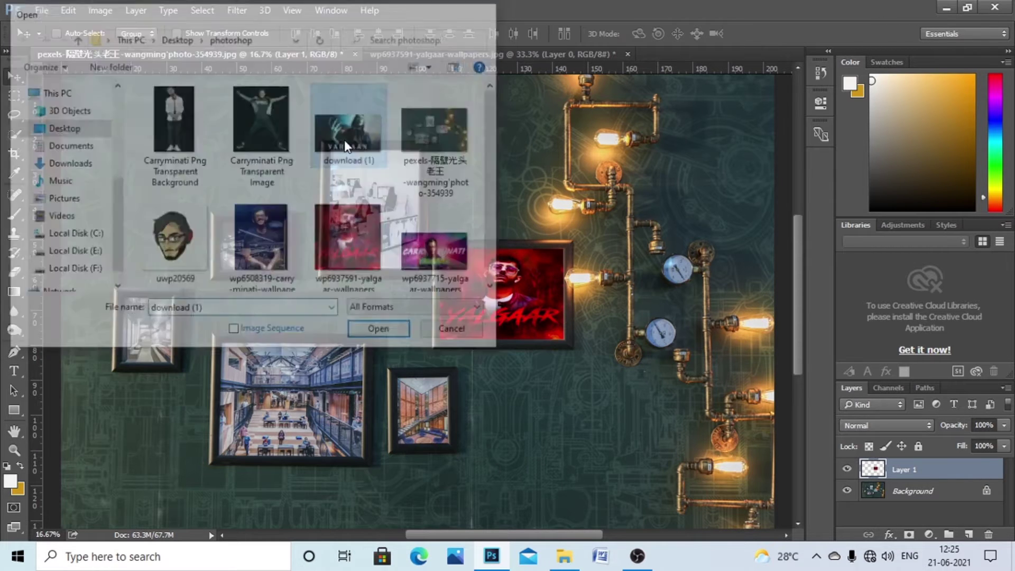
mouse_move(407, 294)
left_mouse_down()
mouse_move(350, 418)
mouse_move(396, 454)
left_mouse_up()
- Scale the VARDAAN layer up into the large lower-left frame with a slight tilt
key("ctrl+t")
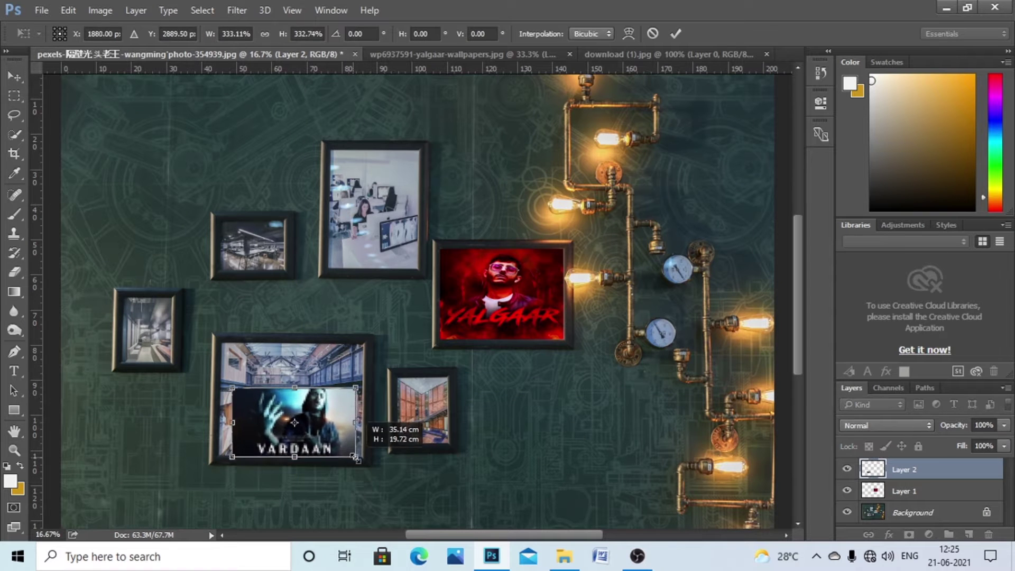
left_click_drag(283, 420, 219, 423)
left_click_drag(303, 388, 299, 347)
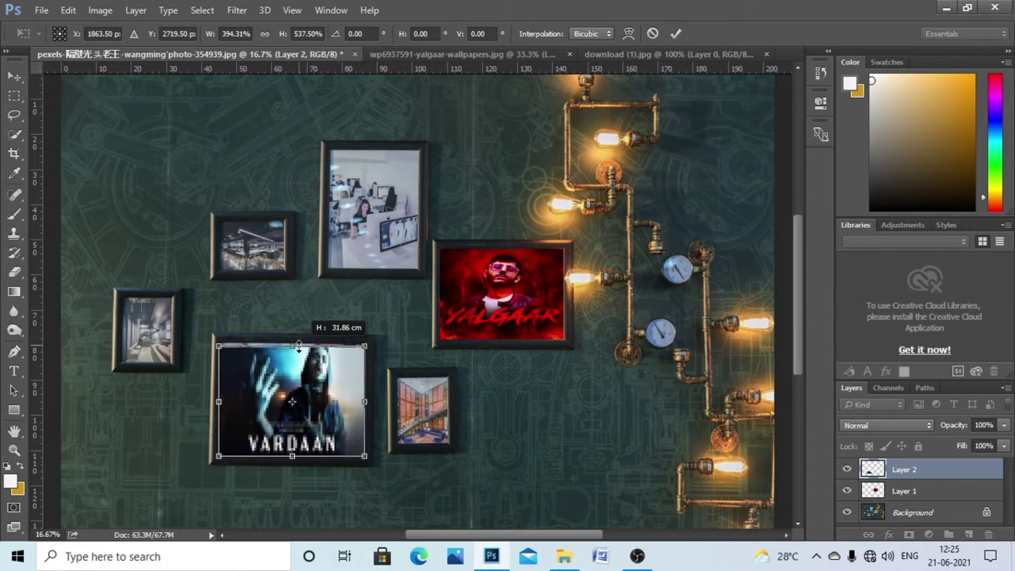
left_click_drag(380, 344, 380, 343)
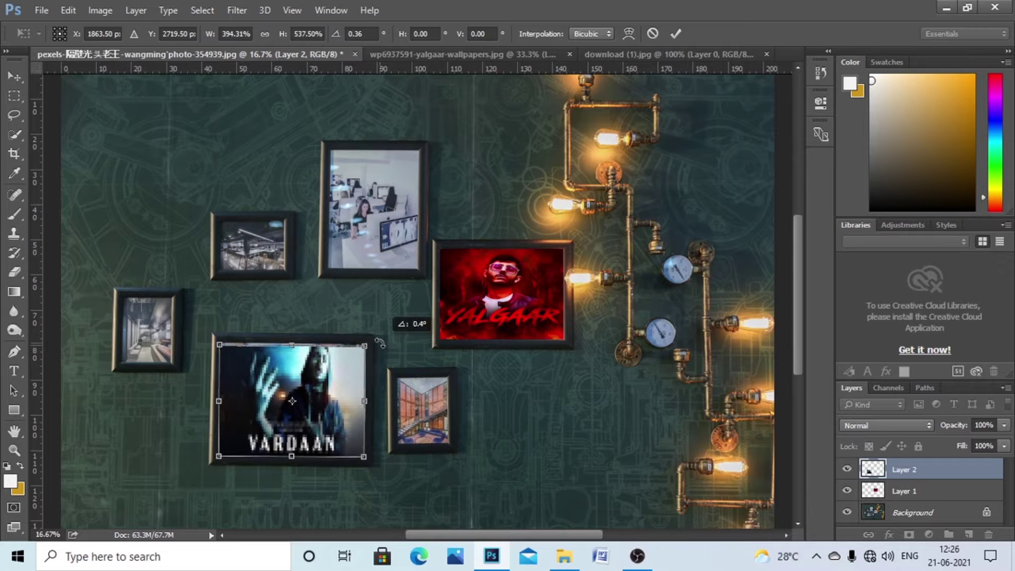
key("Return")
right_click(295, 381)
key("Escape")
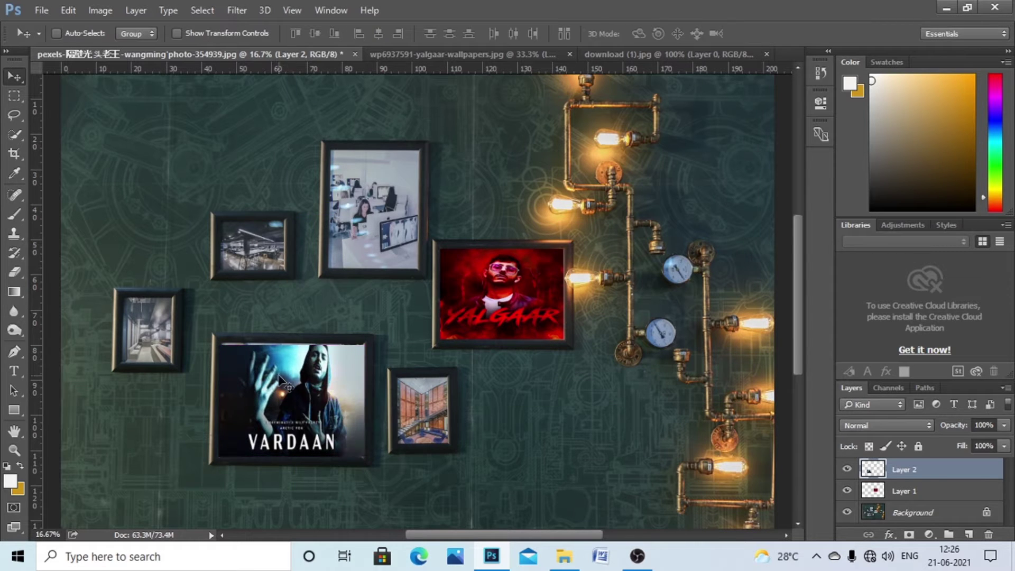
- Warp the VARDAAN poster's corners onto the frame corners, then bring up the Open window
key("ctrl+t")
right_click(301, 371)
left_click(336, 248)
key("ctrl+plus")
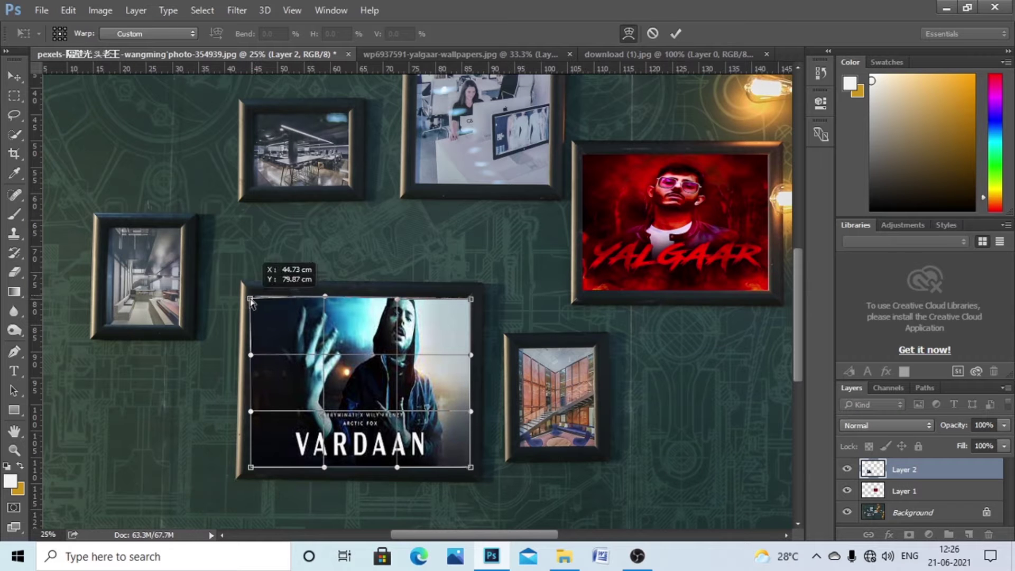
left_click_drag(471, 468, 472, 470)
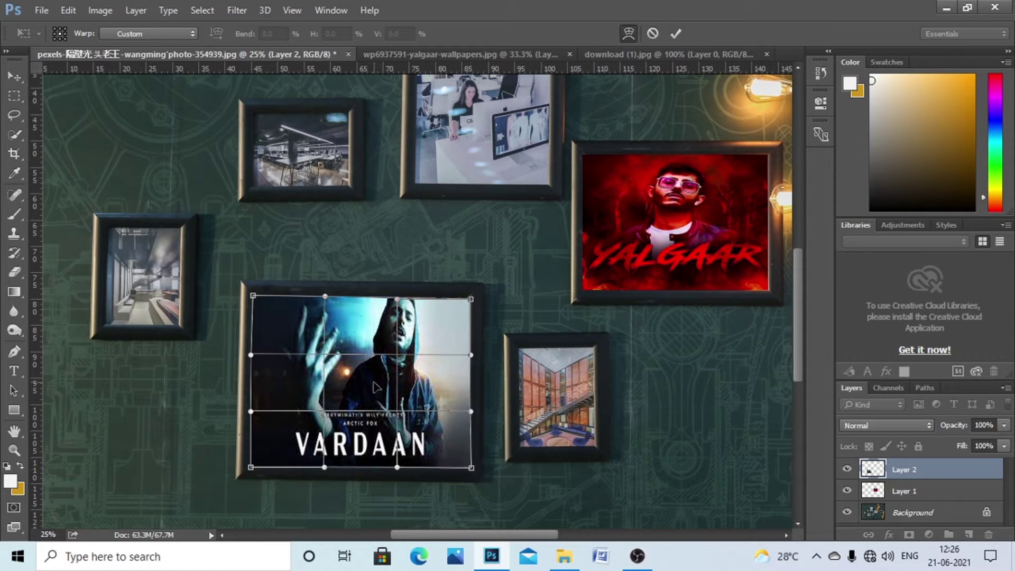
key("Return")
key("ctrl+minus")
key("ctrl+minus")
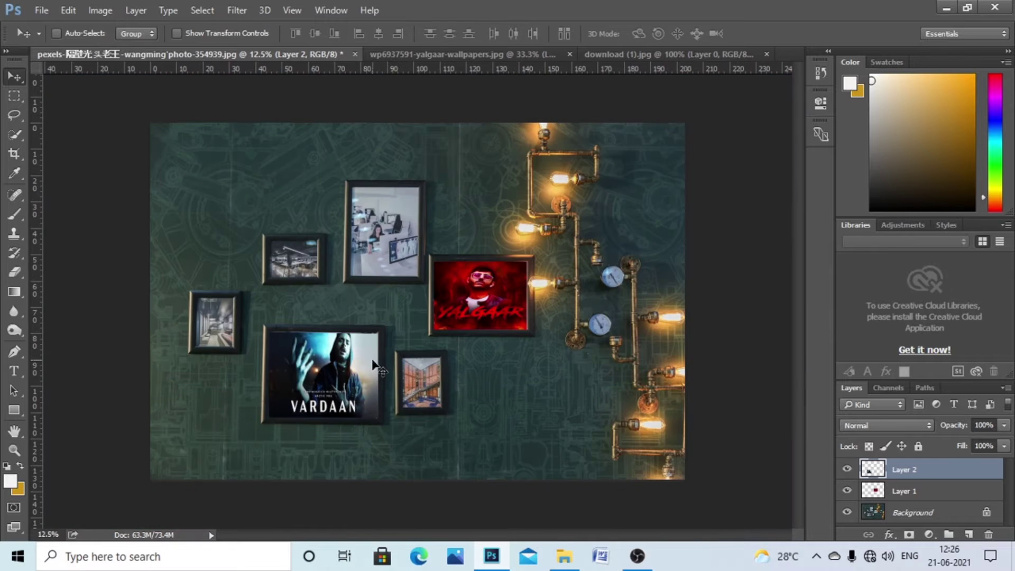
key("ctrl+o")
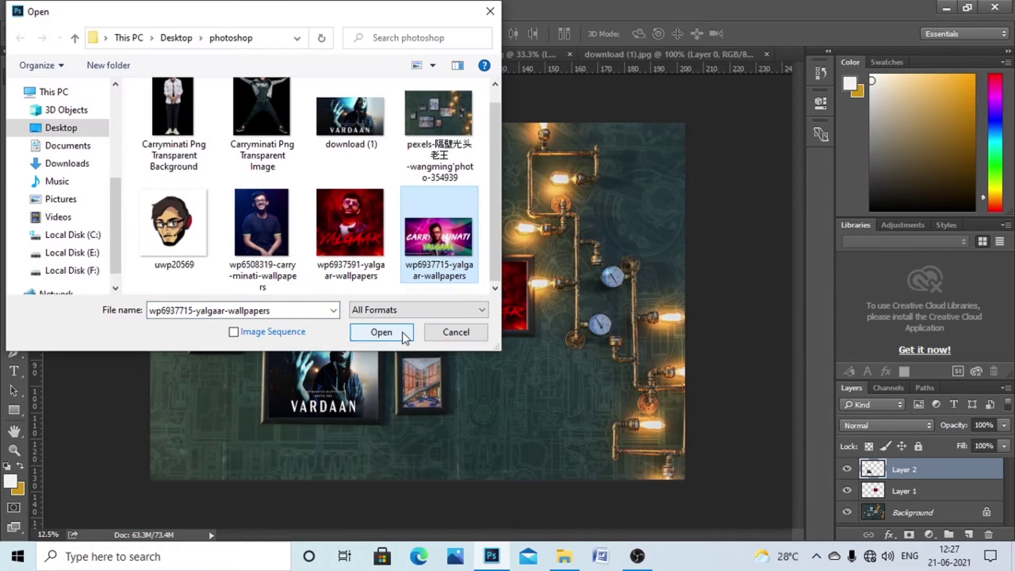
- Open wp6937715-yalgaar-wallpapers, unlock its background, and copy it into the mockup
left_click(401, 332)
double_click(913, 468)
key("Return")
mouse_move(382, 312)
left_mouse_down()
mouse_move(382, 278)
mouse_move(328, 248)
left_mouse_up()
- Shrink, narrow and tilt the Carryminati wallpaper to fit the tall upper frame
key("ctrl+t")
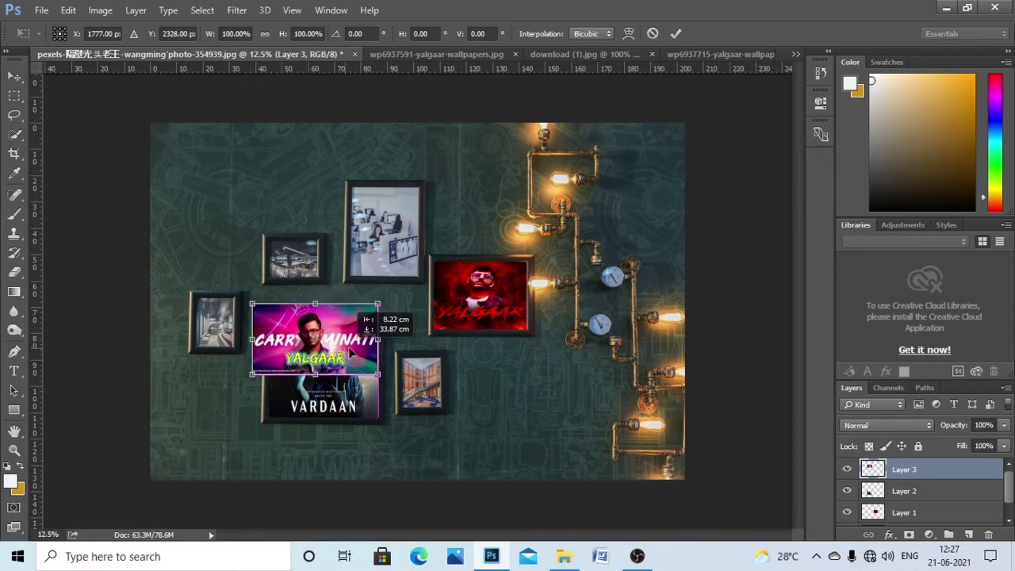
mouse_move(339, 338)
left_mouse_down()
mouse_move(365, 249)
mouse_move(400, 229)
mouse_move(418, 244)
left_mouse_up()
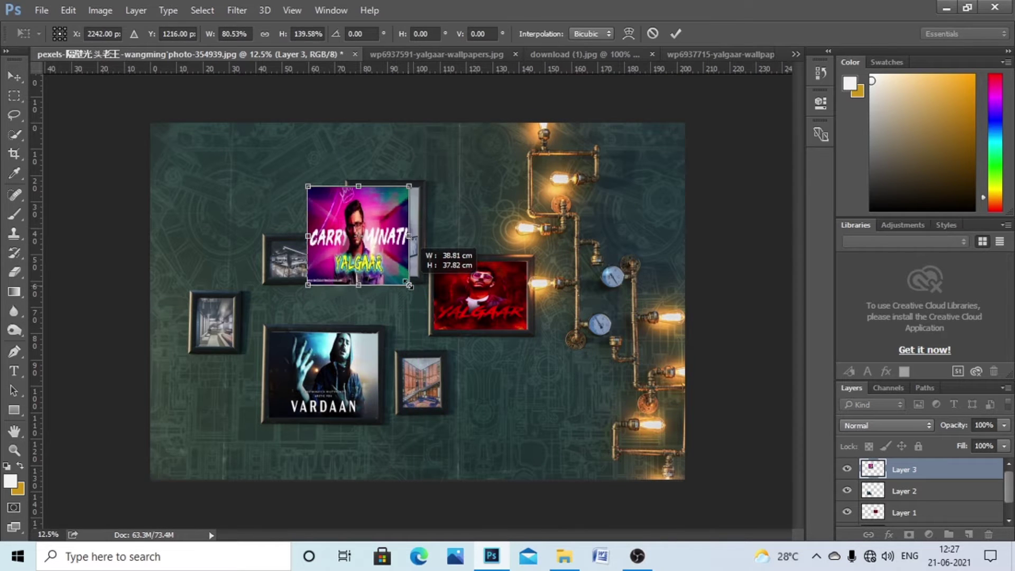
left_click_drag(418, 300, 419, 276)
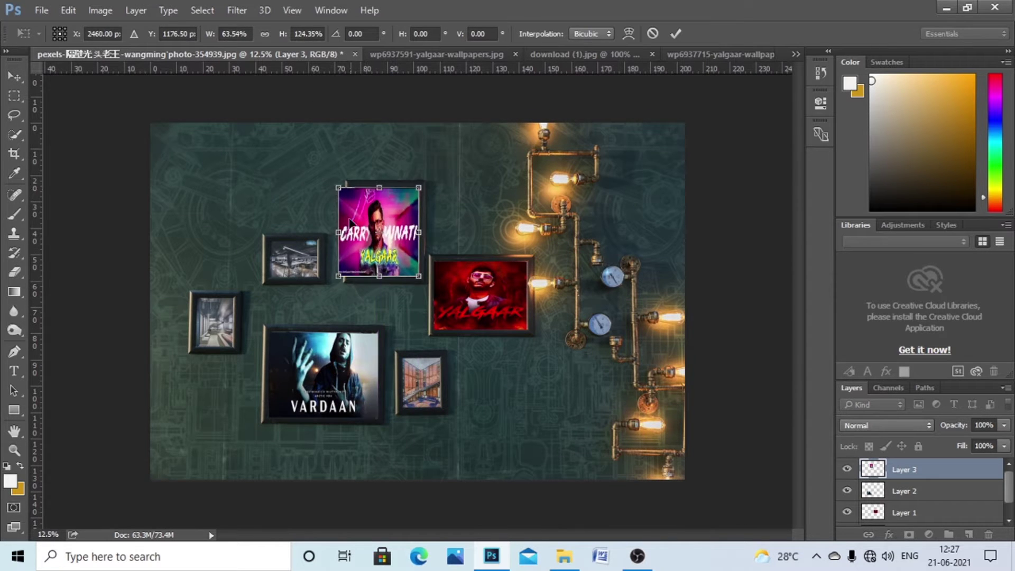
left_click_drag(332, 229, 350, 233)
left_click_drag(344, 183, 439, 182)
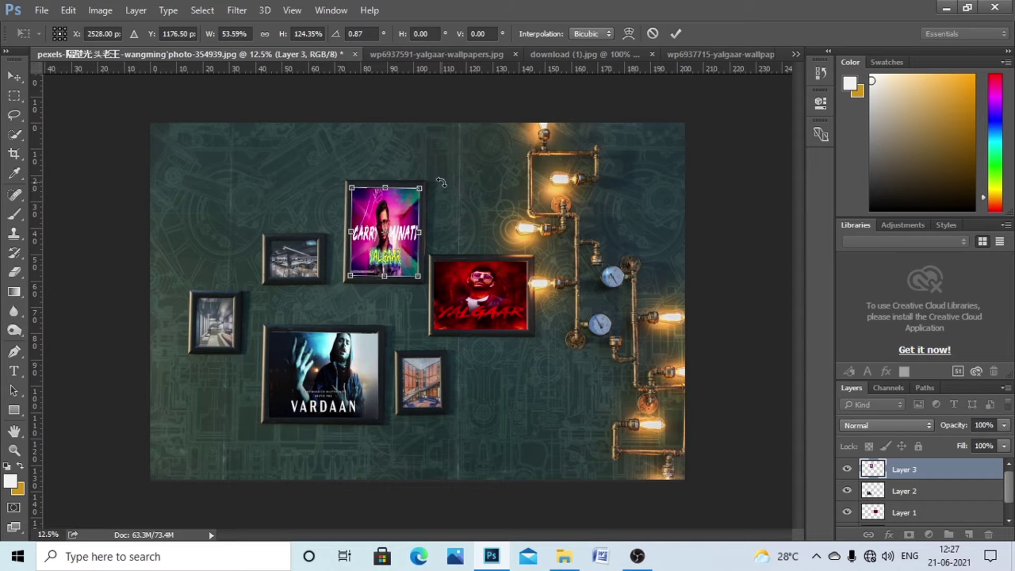
left_click_drag(383, 250, 382, 244)
key("Return")
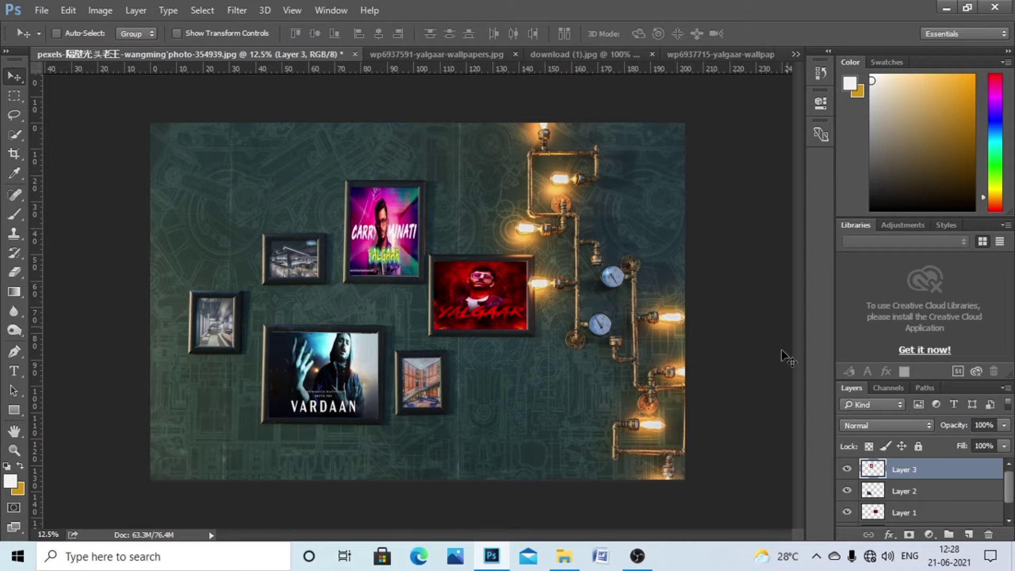
- Open the uwp20569 cartoon image and close download (1) without saving
left_click(41, 10)
left_click(50, 36)
double_click(204, 227)
left_click(446, 54)
left_click(516, 220)
- Unlock the cartoon's background layer and copy the cartoon into the wall mockup
left_click(275, 190)
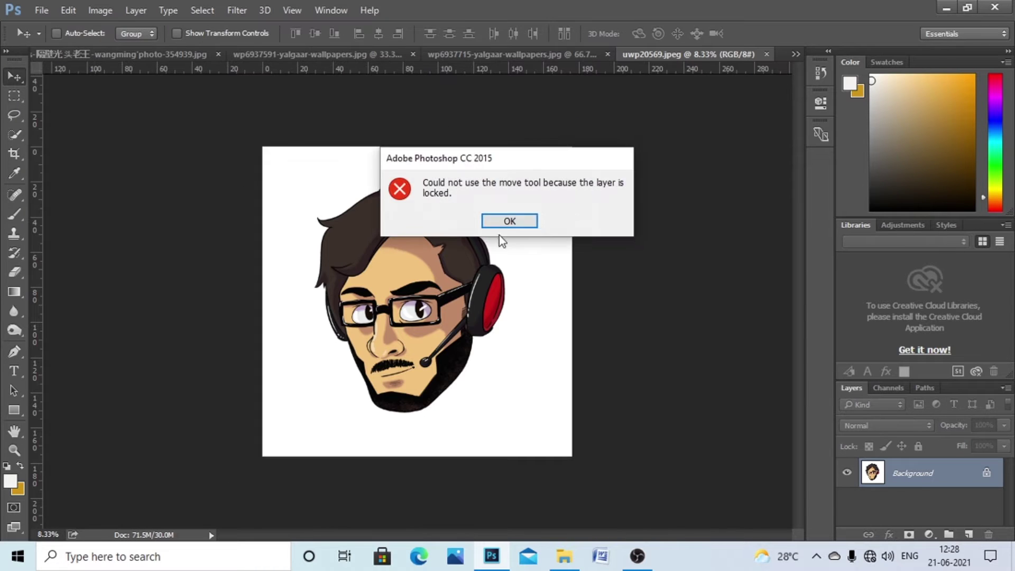
left_click(508, 220)
left_click(636, 174)
left_click_drag(412, 296, 222, 312)
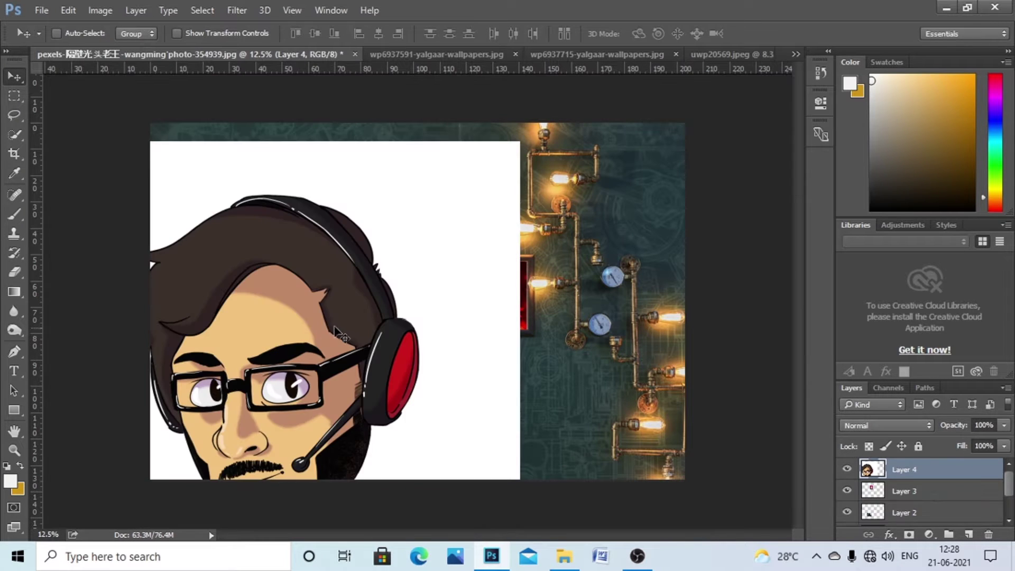
- Shrink the cartoon to about 13% and move it into the small left frame
key("ctrl+t")
left_click_drag(519, 142, 267, 390)
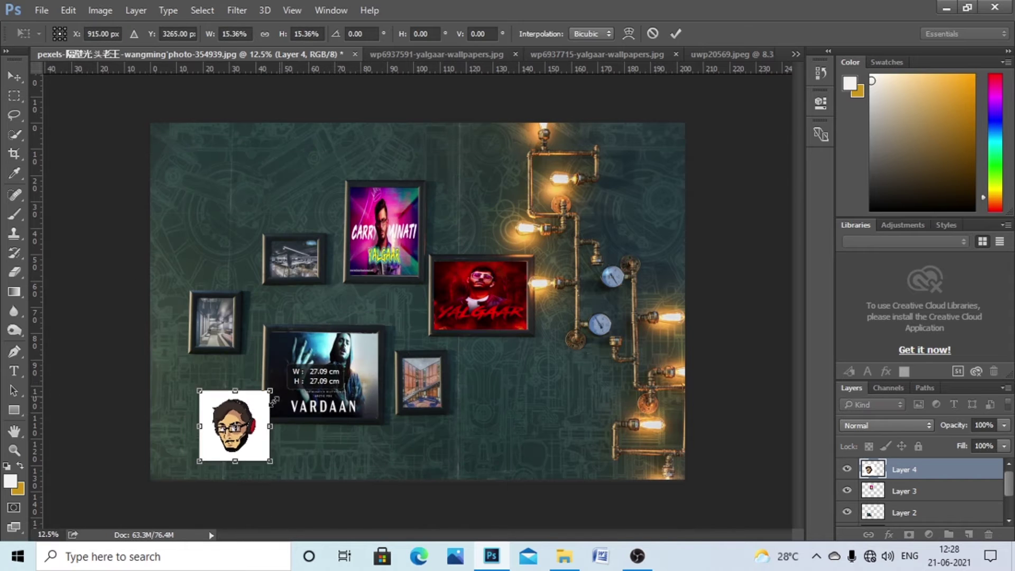
mouse_move(233, 425)
left_mouse_down()
mouse_move(238, 330)
mouse_move(249, 349)
mouse_move(212, 334)
left_mouse_up()
scroll(603, 440, "up", 2)
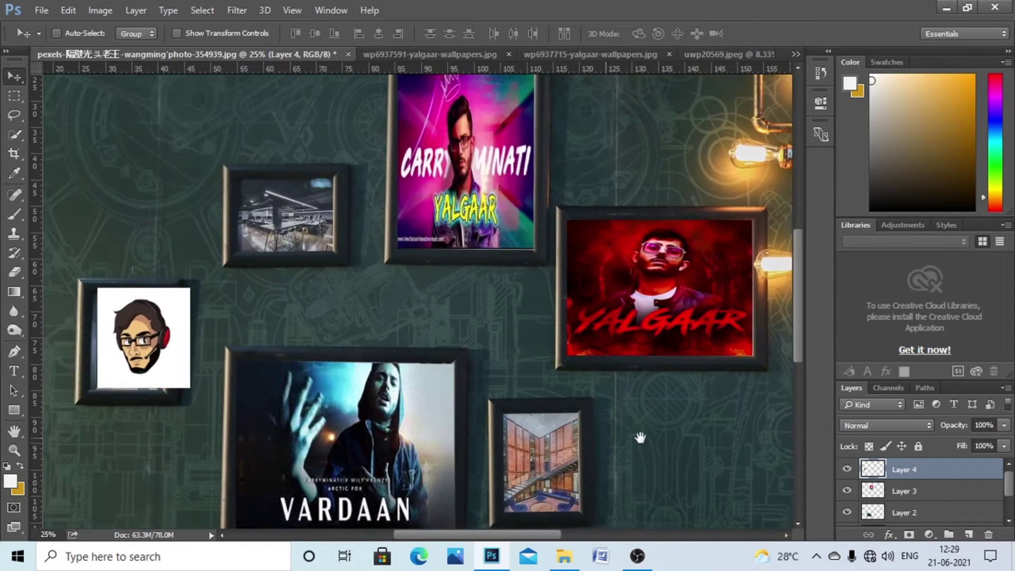
left_click_drag(307, 338, 296, 340)
- Tilt, narrow and shorten the cartoon face to fit the frame exactly
left_click_drag(356, 280, 357, 286)
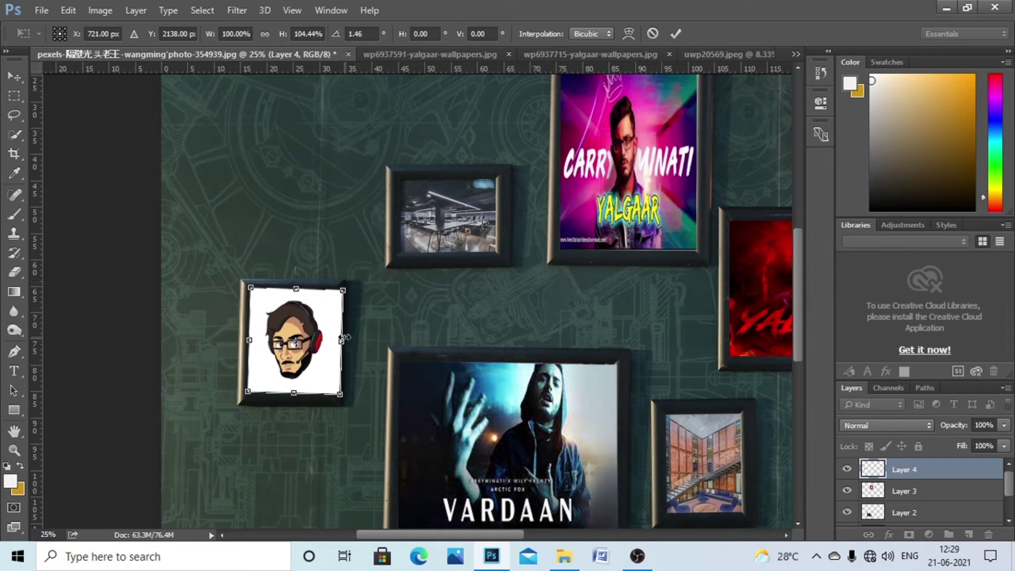
left_click_drag(343, 339, 329, 337)
left_click_drag(247, 393, 249, 390)
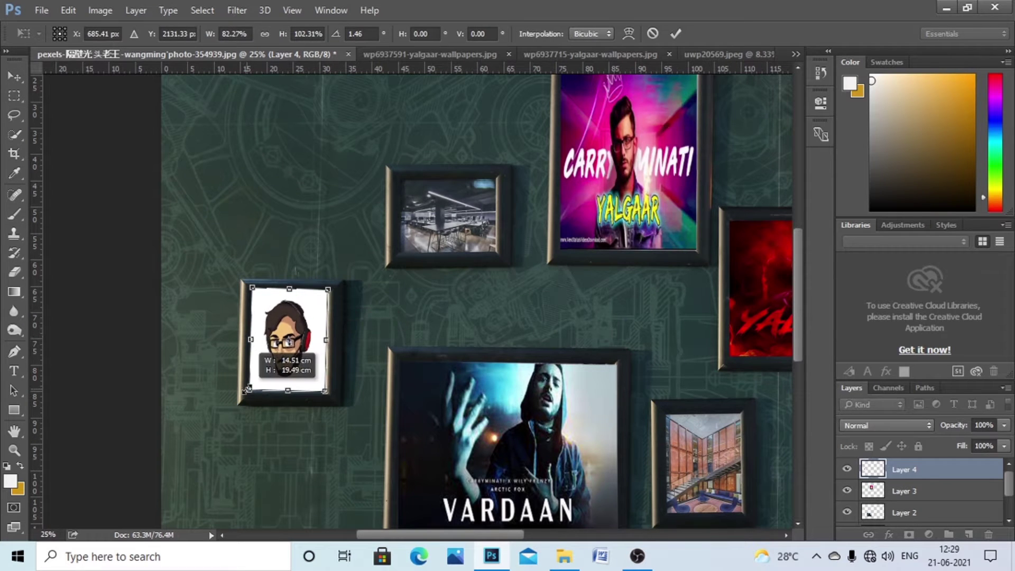
left_click_drag(289, 291, 291, 293)
key("Return")
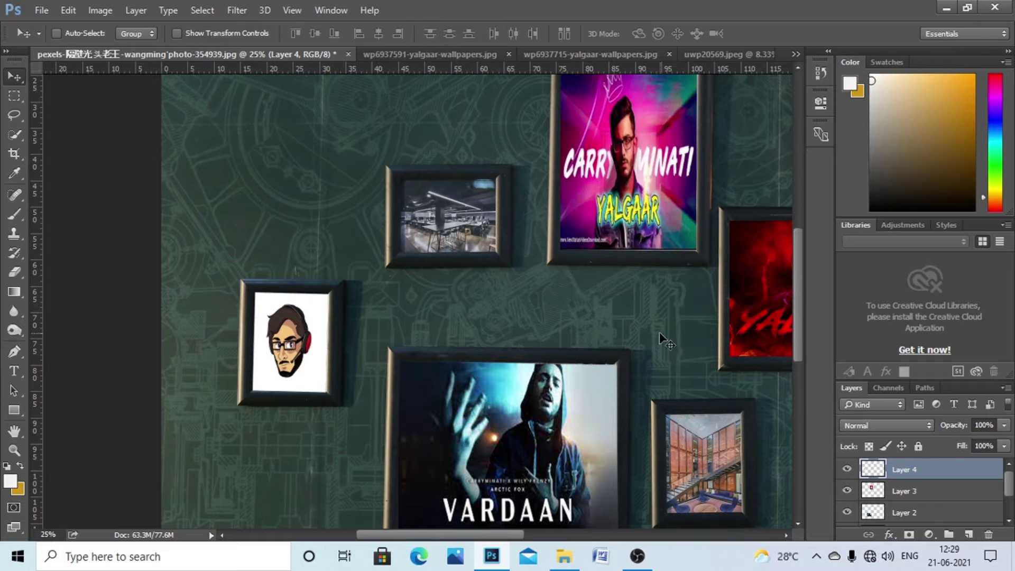
key("ctrl+minus")
- Open the seated portrait, convert its background to Layer 0, and close the cartoon document
left_click(41, 10)
left_click(70, 67)
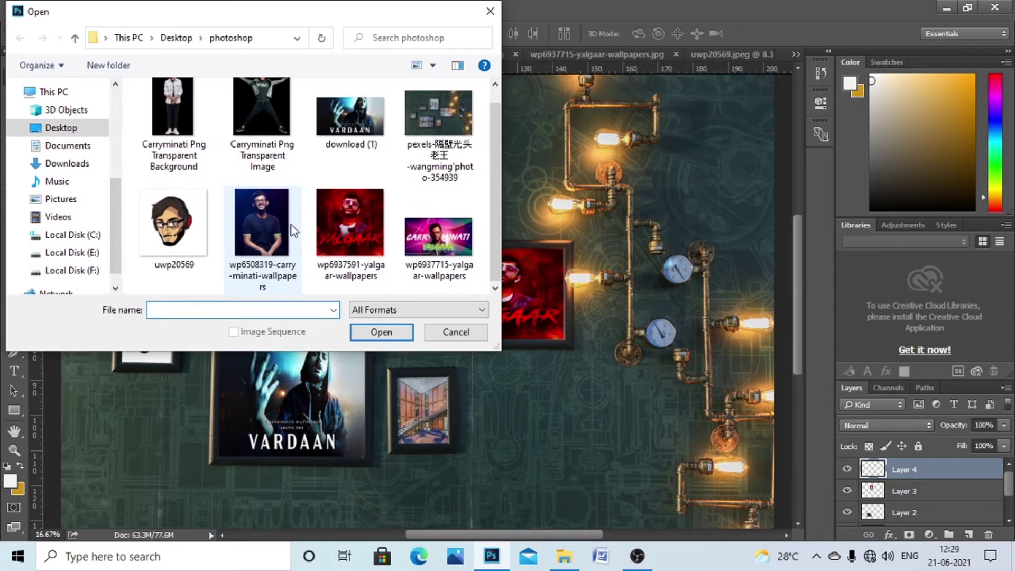
double_click(267, 217)
double_click(910, 472)
left_click(635, 174)
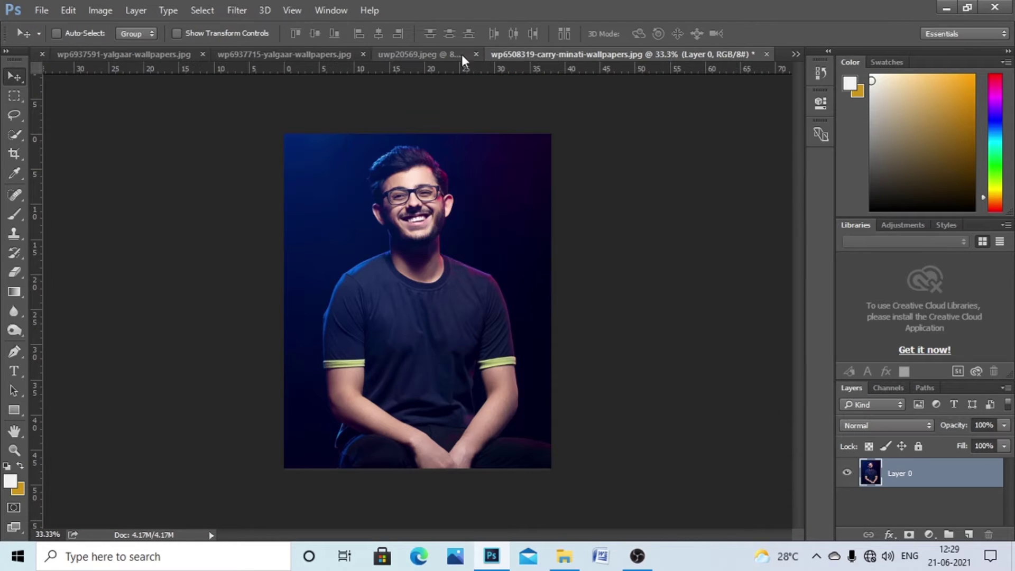
left_click(514, 54)
left_click(516, 221)
- Drop the seated portrait into the mockup and shrink it into the frame right of VARDAAN
left_click_drag(252, 249, 252, 250)
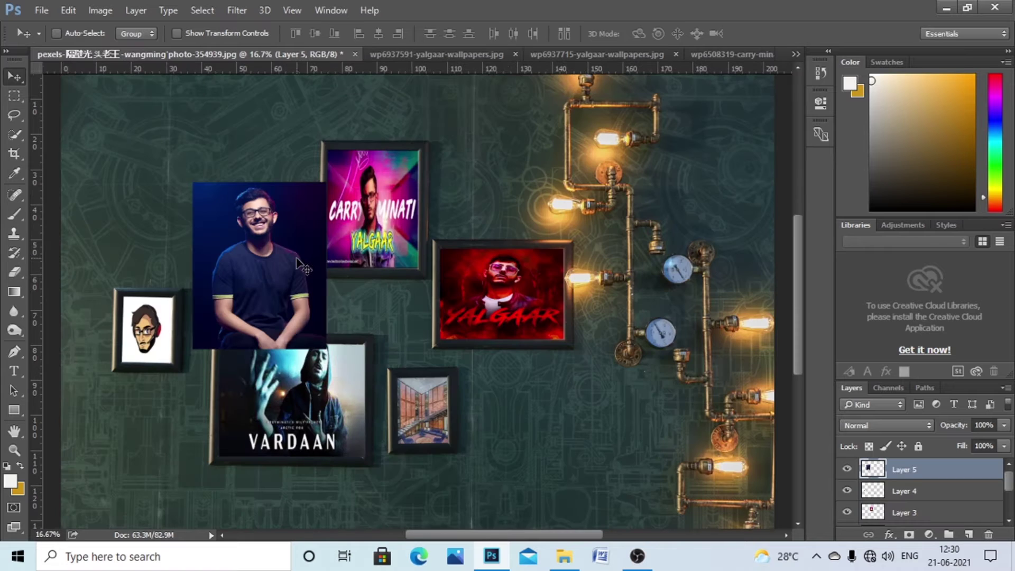
key("ctrl+t")
mouse_move(324, 350)
left_mouse_down()
mouse_move(280, 323)
mouse_move(259, 252)
left_mouse_up()
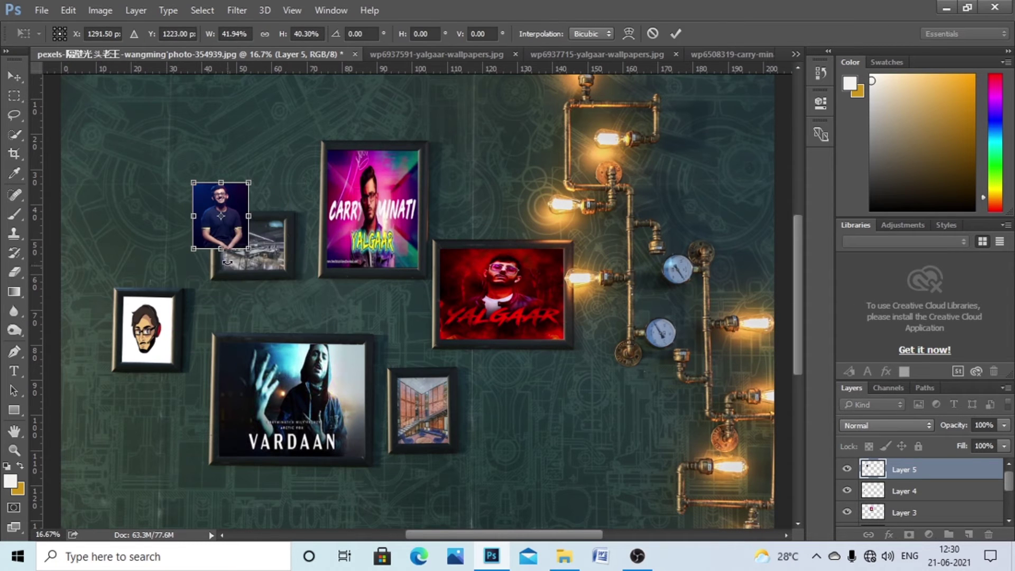
left_click_drag(241, 209, 433, 403)
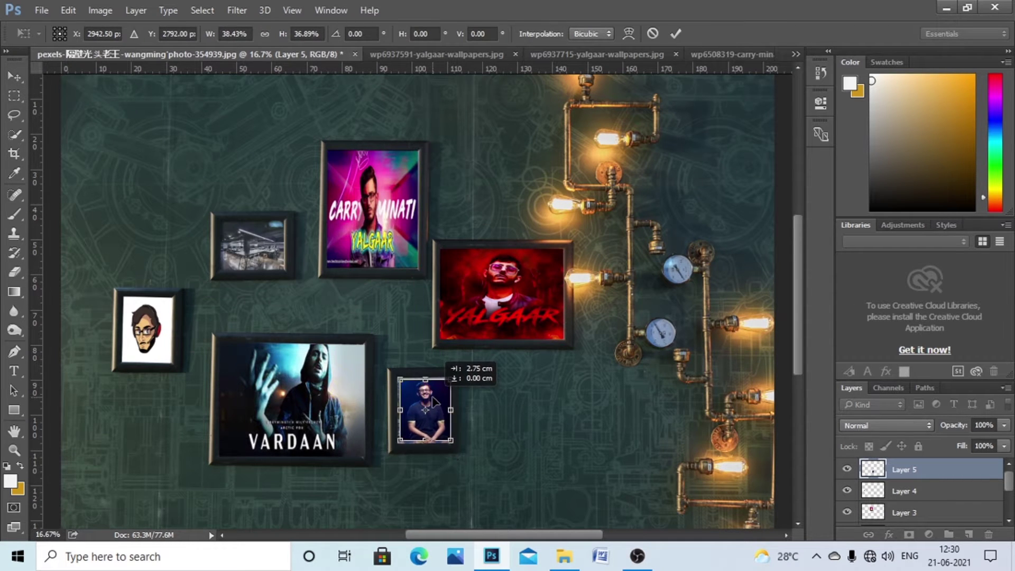
key("Return")
- Stretch the portrait's top edge upward so it fills the frame
scroll(378, 489, "up", 2)
scroll(645, 327, "up", 1)
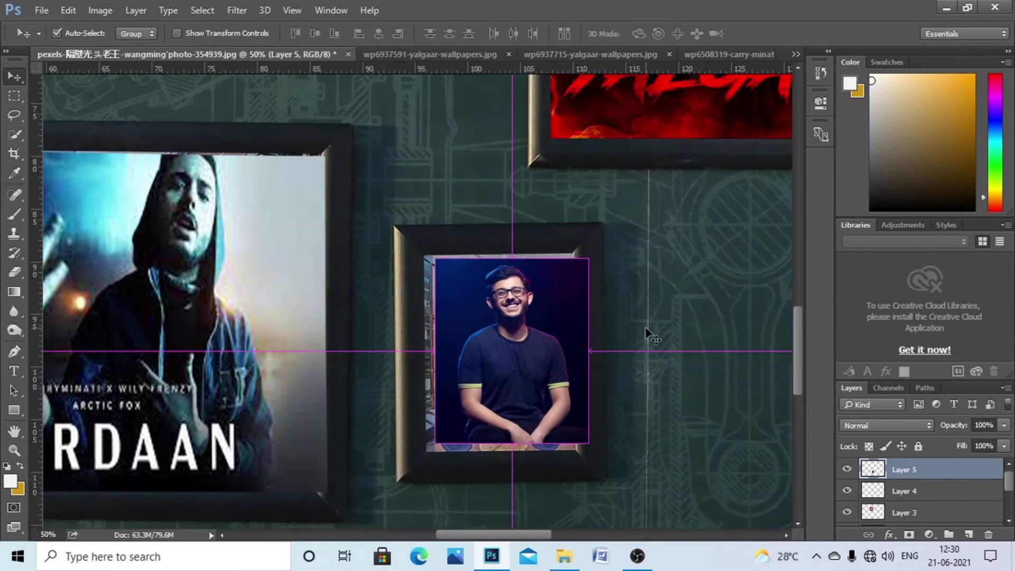
key("ctrl+t")
left_click_drag(500, 269, 500, 250)
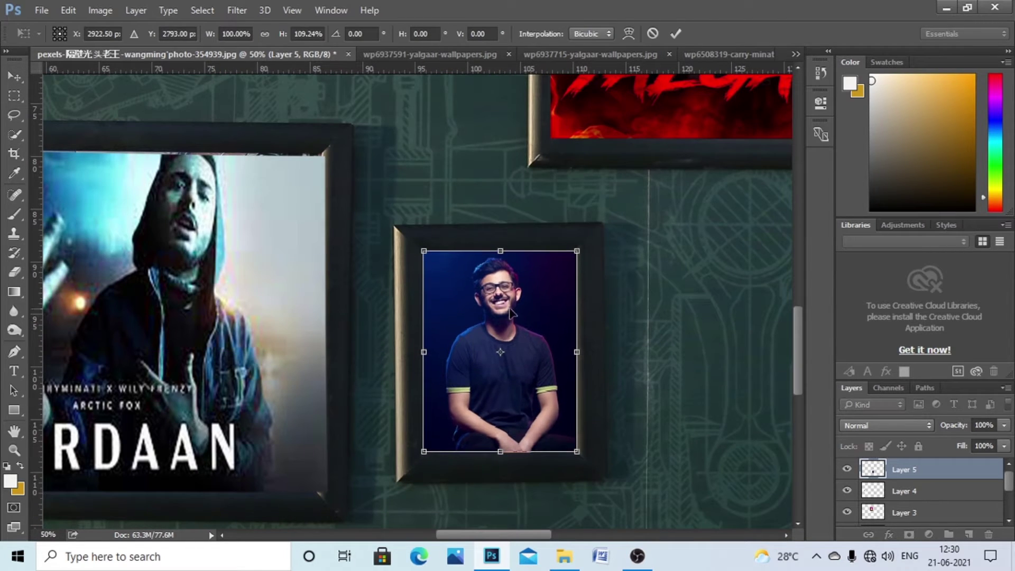
key("Return")
scroll(553, 362, "up", 1)
scroll(553, 362, "down", 3)
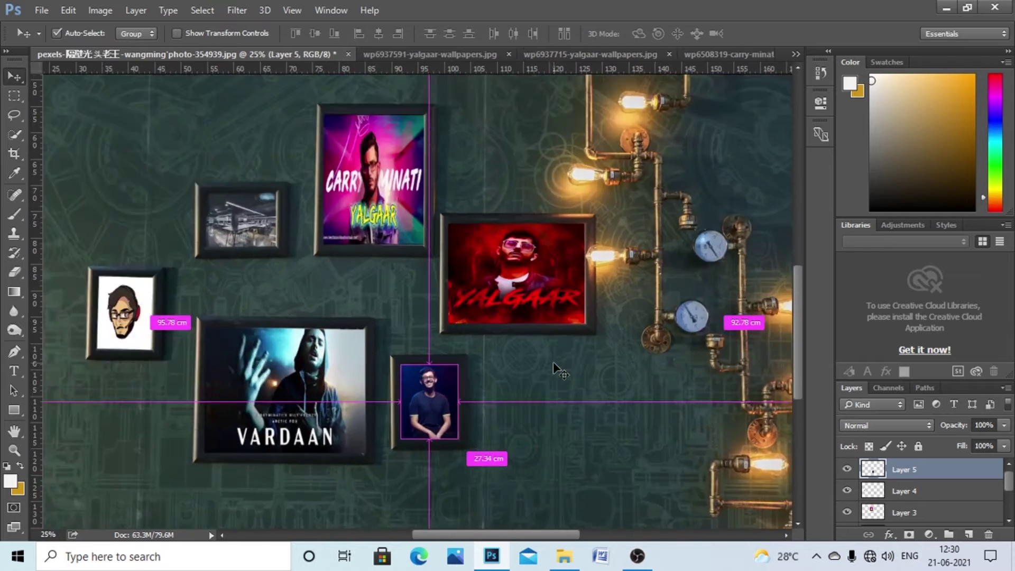
scroll(553, 361, "down", 2)
- Select the VARDAAN layer (Layer 2) and flip it horizontally
right_click(315, 373)
left_click(422, 450)
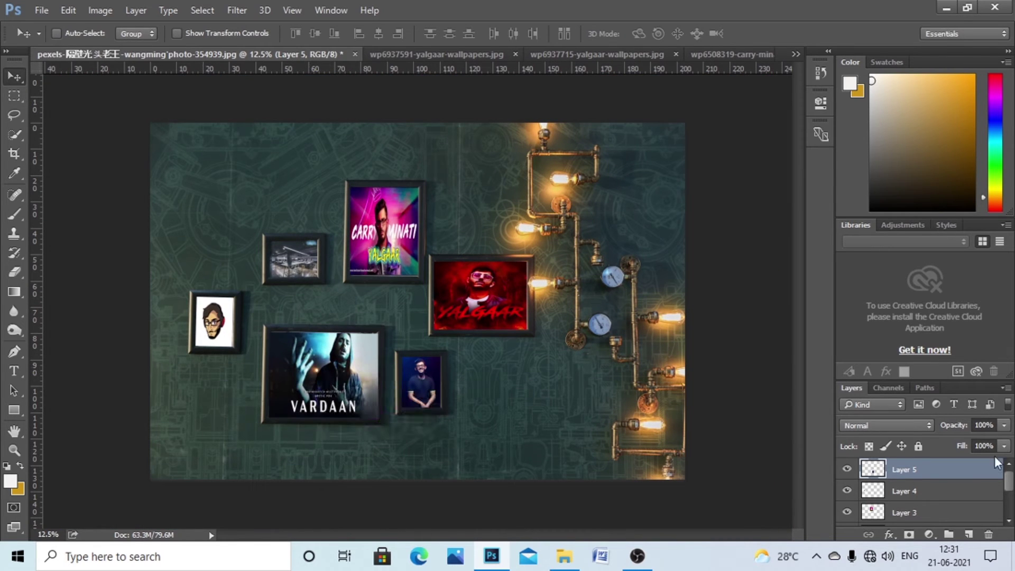
scroll(910, 500, "down", 2)
left_click(904, 472)
key("ctrl+t")
right_click(350, 393)
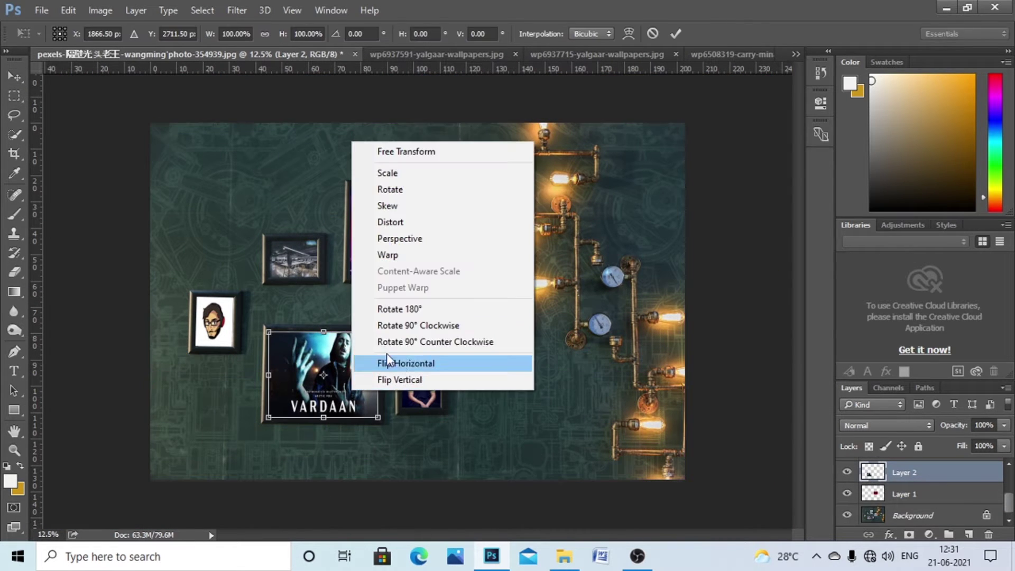
left_click(388, 358)
double_click(339, 391)
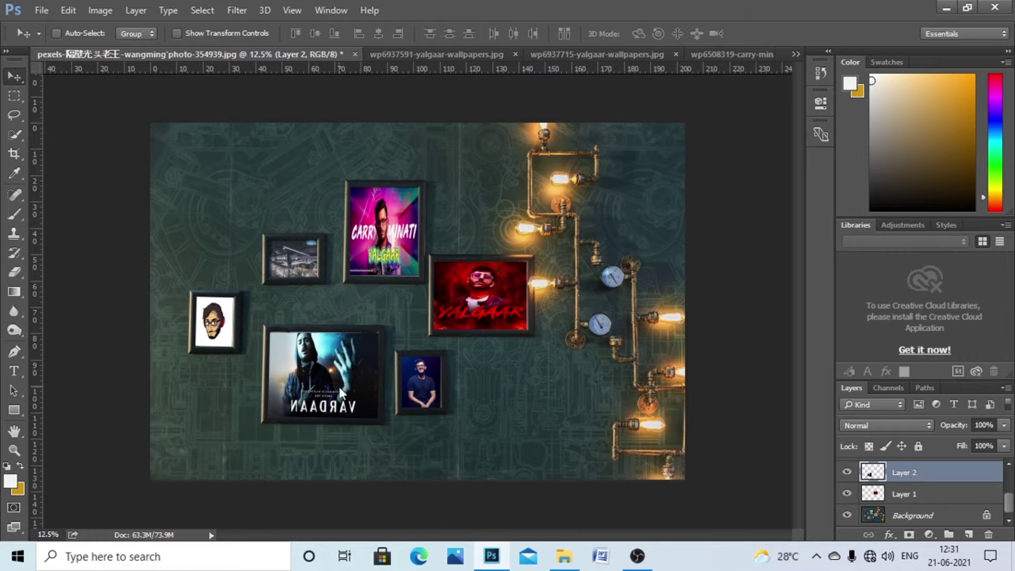
- Open the transparent NASA-shirt cutout PNG and marquee-select its head and shoulders
key("ctrl+o")
double_click(264, 132)
left_click(14, 95)
left_click_drag(335, 120, 511, 214)
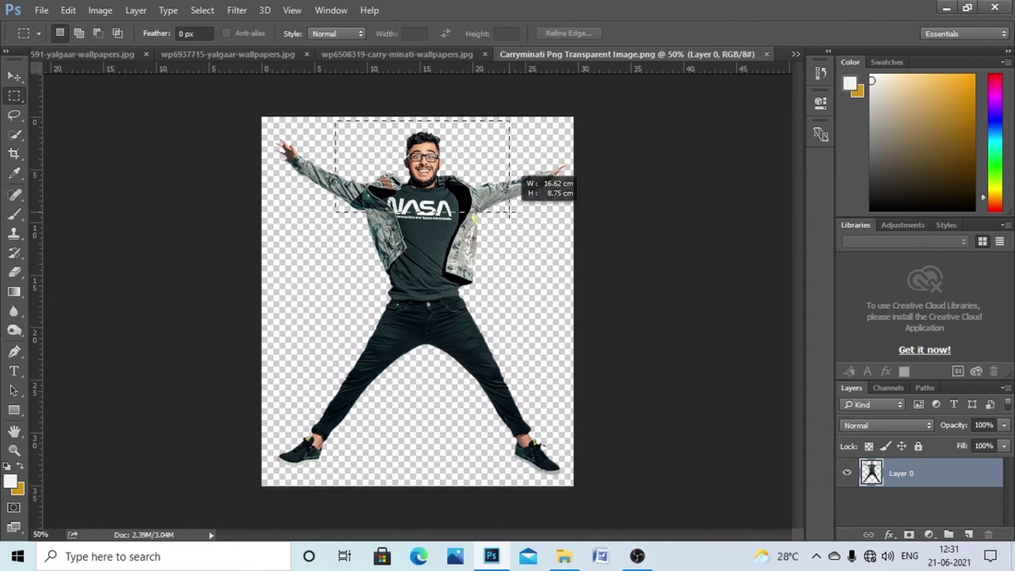
- Close the seated portrait document and paste the selection into the wall mockup
left_click(396, 54)
left_click(702, 56)
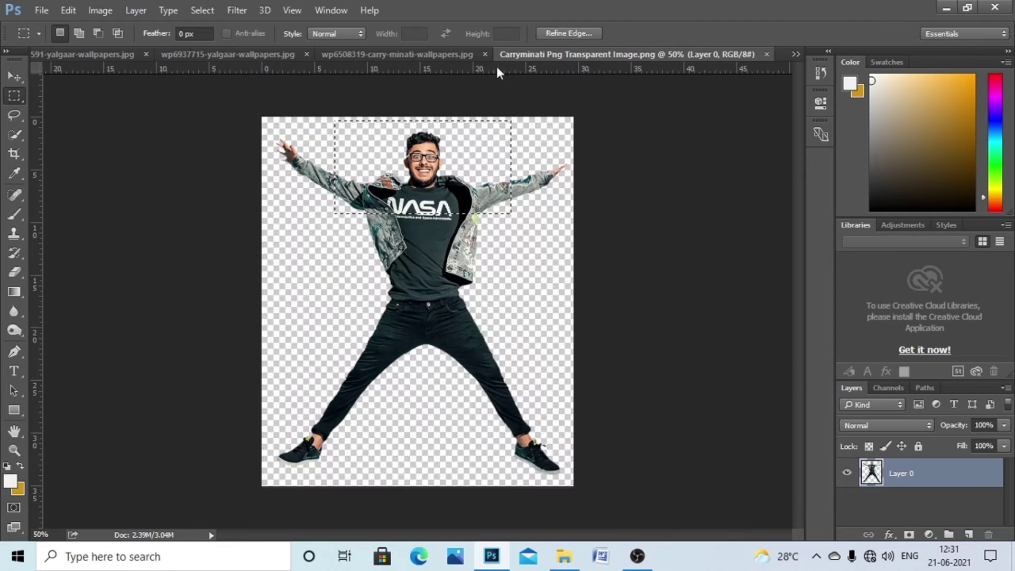
left_click(88, 54)
key("ctrl+v")
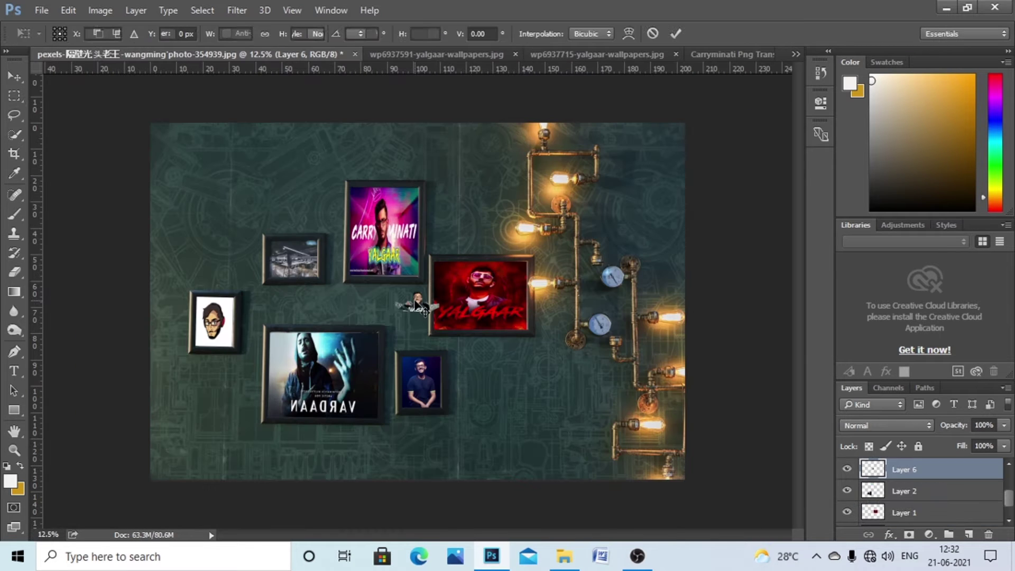
- Enlarge the pasted cutout and move it beside the pink YALGAAR poster
key("ctrl+t")
mouse_move(440, 318)
left_mouse_down()
mouse_move(469, 355)
mouse_move(529, 355)
left_mouse_up()
key("Return")
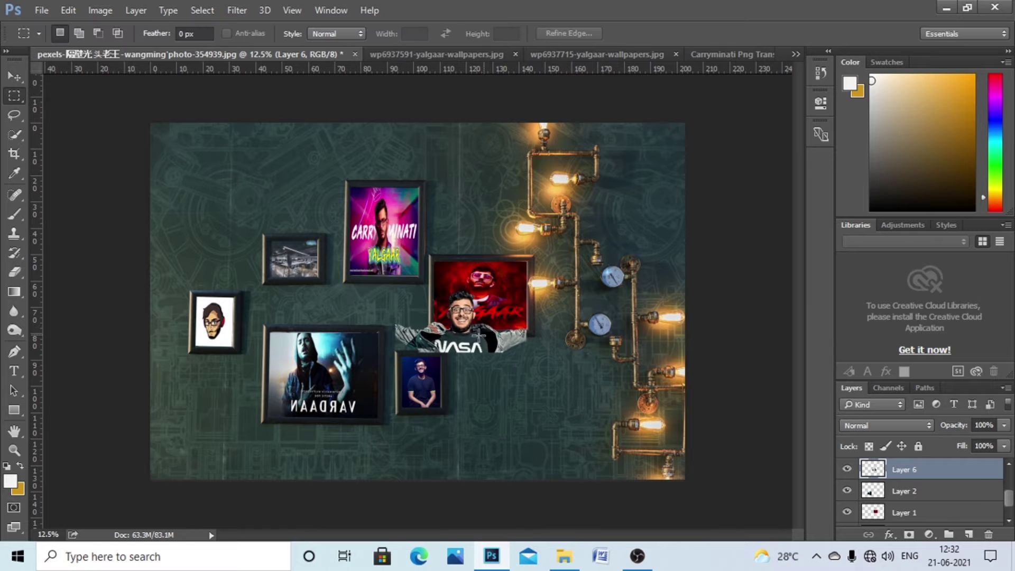
left_click(14, 77)
left_click_drag(462, 322, 354, 209)
- Shrink and reshape the cutout to sit over the small upper-left frame
key("ctrl+plus")
key("ctrl+plus")
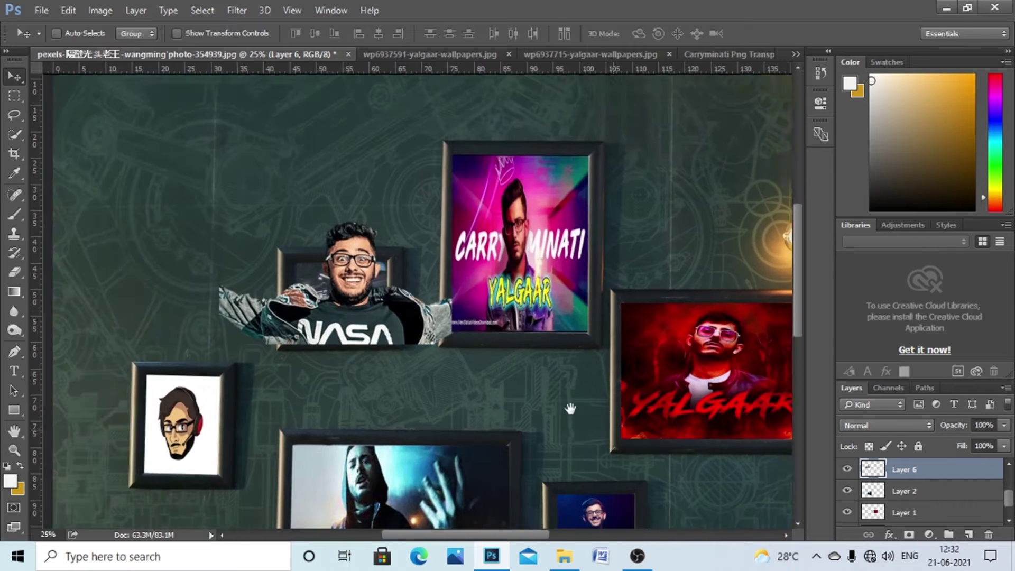
key("ctrl+t")
left_click_drag(498, 347, 442, 340)
left_click_drag(236, 287, 272, 287)
left_click_drag(442, 340, 430, 325)
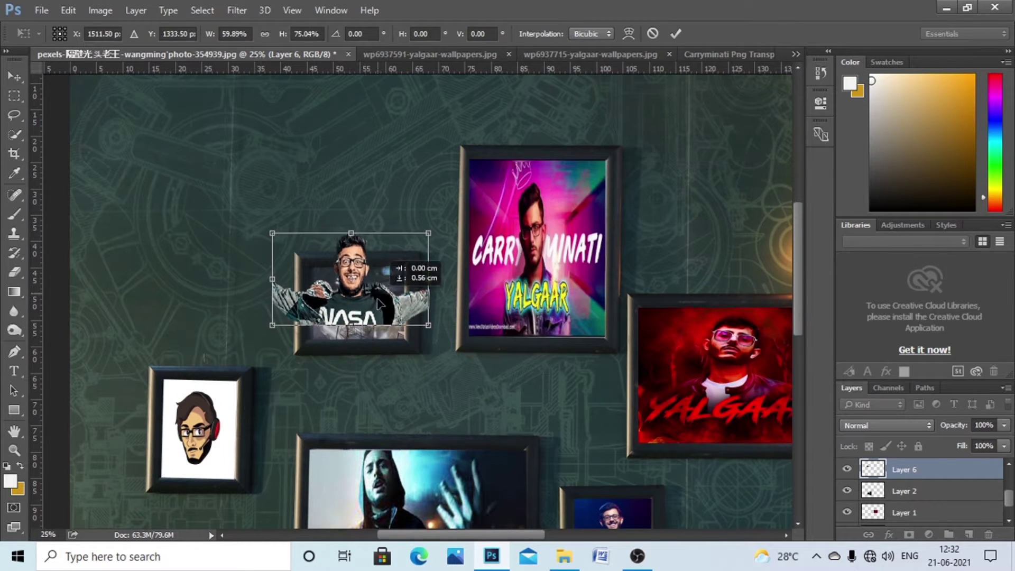
mouse_move(279, 296)
left_mouse_down()
mouse_move(281, 324)
mouse_move(305, 324)
mouse_move(273, 377)
left_mouse_up()
left_click_drag(339, 322, 328, 323)
- Commit the cutout and send its layer one step back, behind the frame
key("Return")
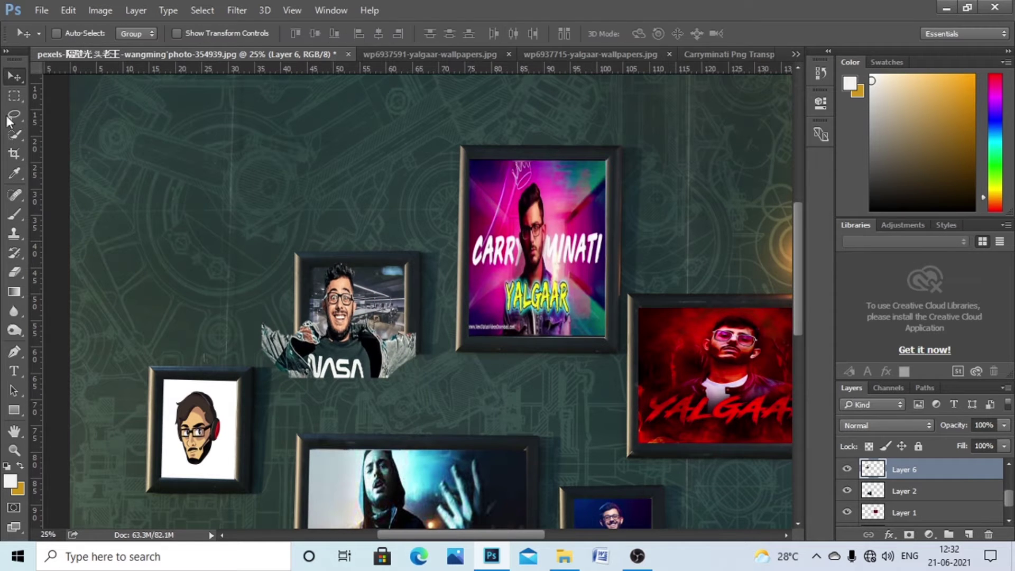
right_click(15, 153)
left_click(64, 156)
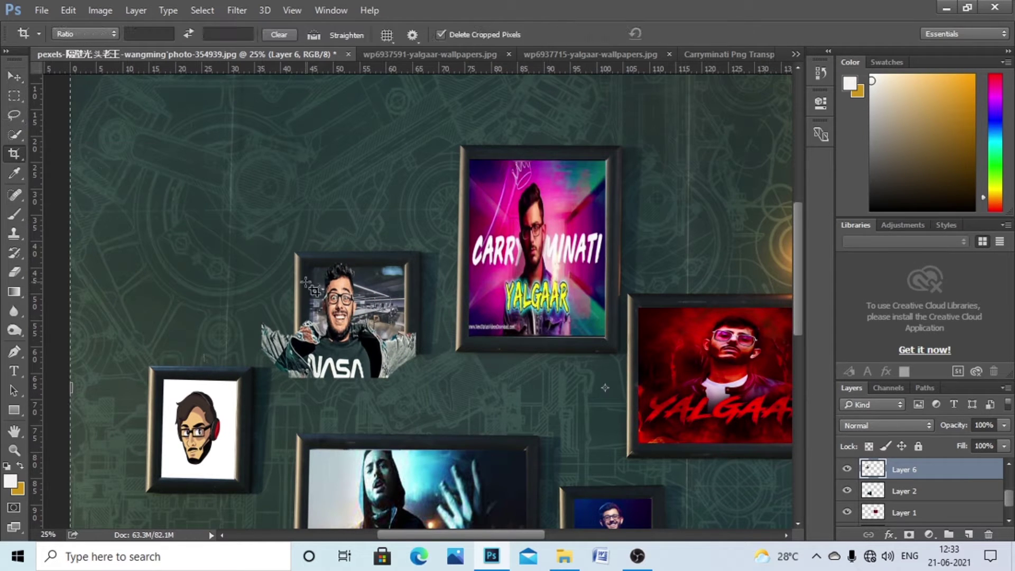
key("v")
key("ctrl+bracketleft")
key("ctrl+bracketleft")
- Shift and shrink the NASA-shirt cutout so it fits neatly inside the frame
key("ctrl+t")
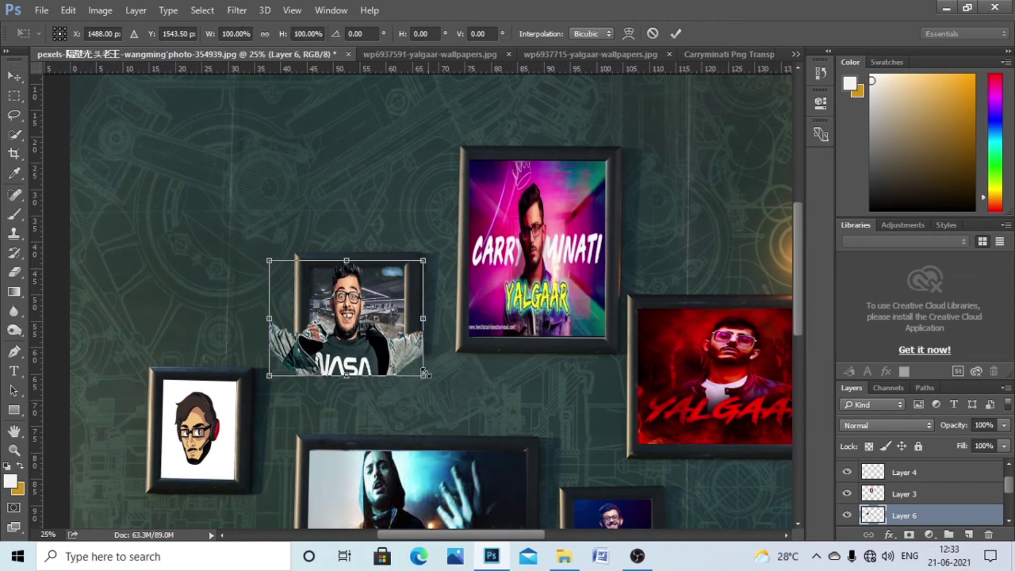
mouse_move(318, 332)
left_mouse_down()
mouse_move(341, 332)
mouse_move(304, 353)
left_mouse_up()
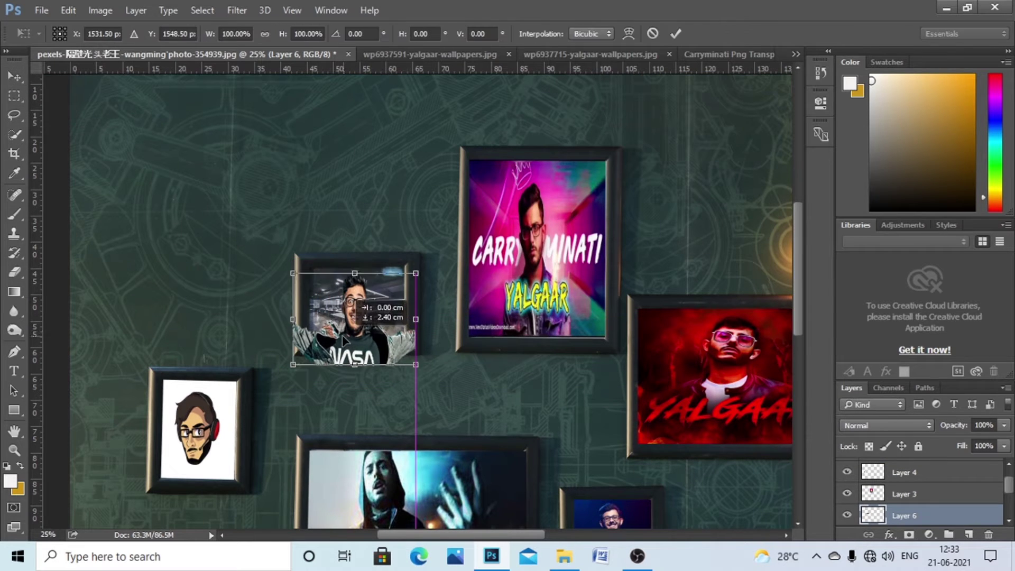
left_click_drag(416, 354, 405, 350)
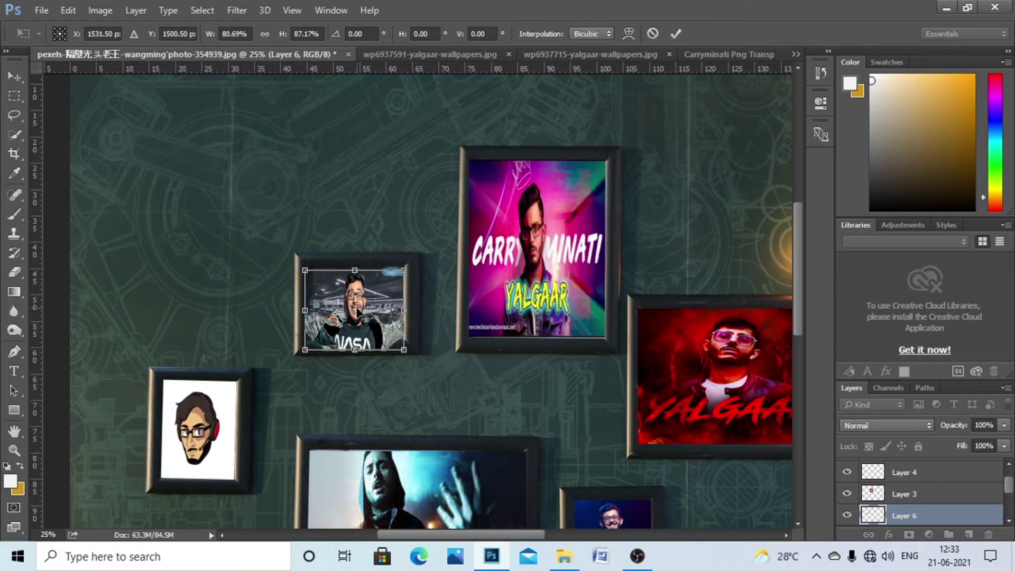
key("Return")
key("ctrl+t")
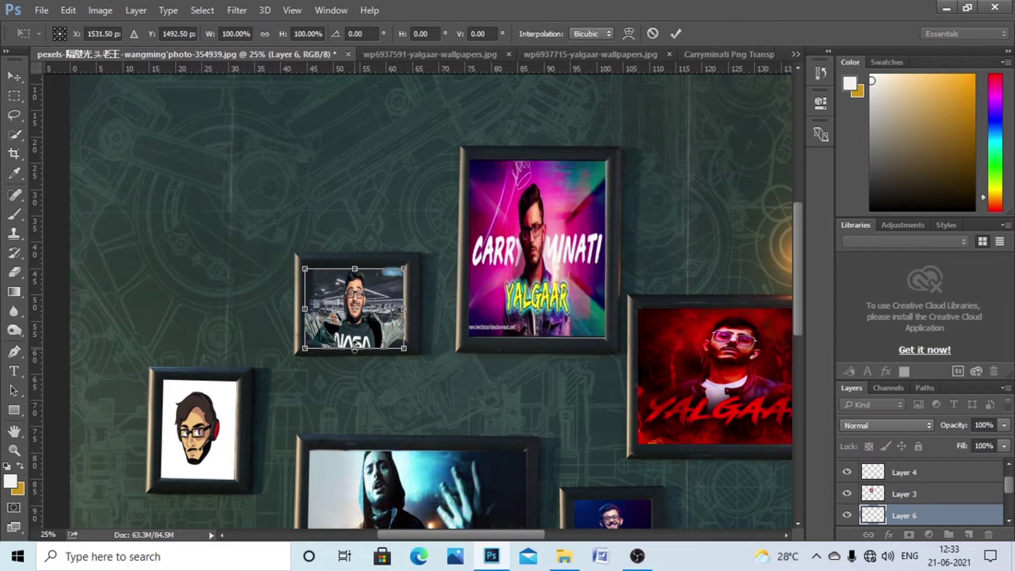
left_click_drag(355, 348, 355, 344)
key("Return")
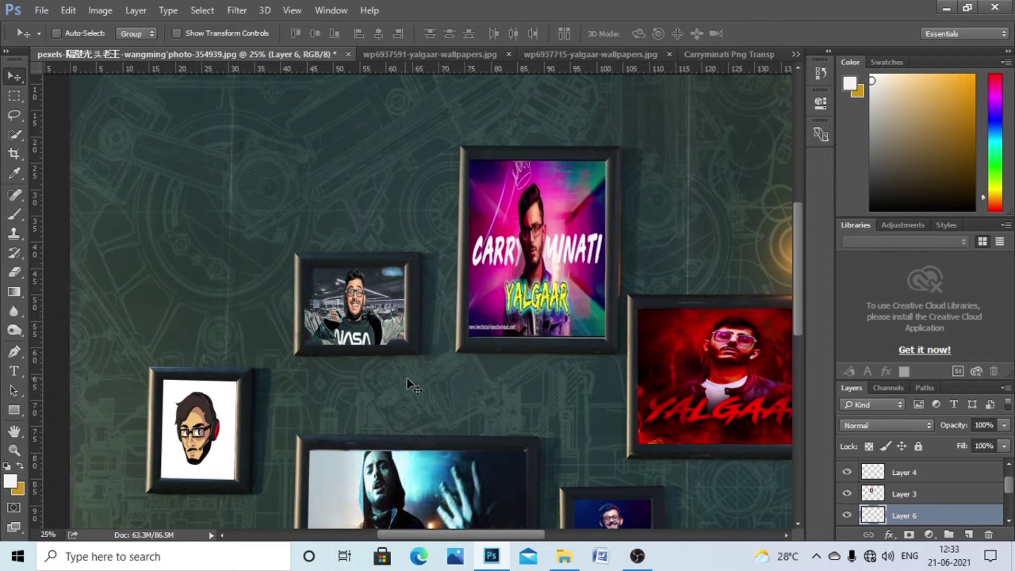
- Zoom in to check the frames with the Eraser, then zoom out to the whole wall
key("ctrl+plus")
key("e")
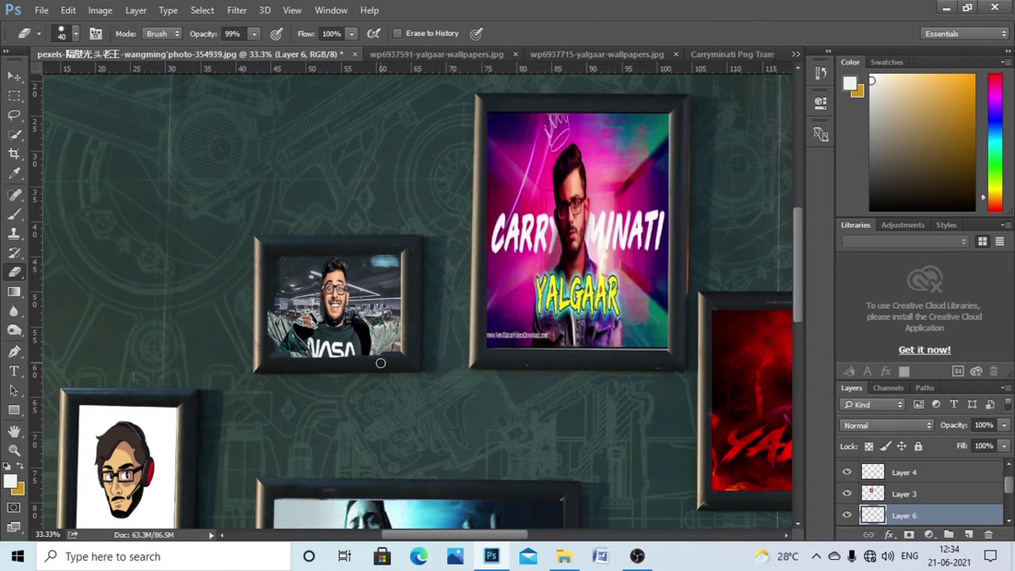
key("ctrl+minus")
key("ctrl+minus")
key("ctrl+minus")
- Close the wp6937715 wallpaper without saving and return to the wall composite document
left_click(15, 77)
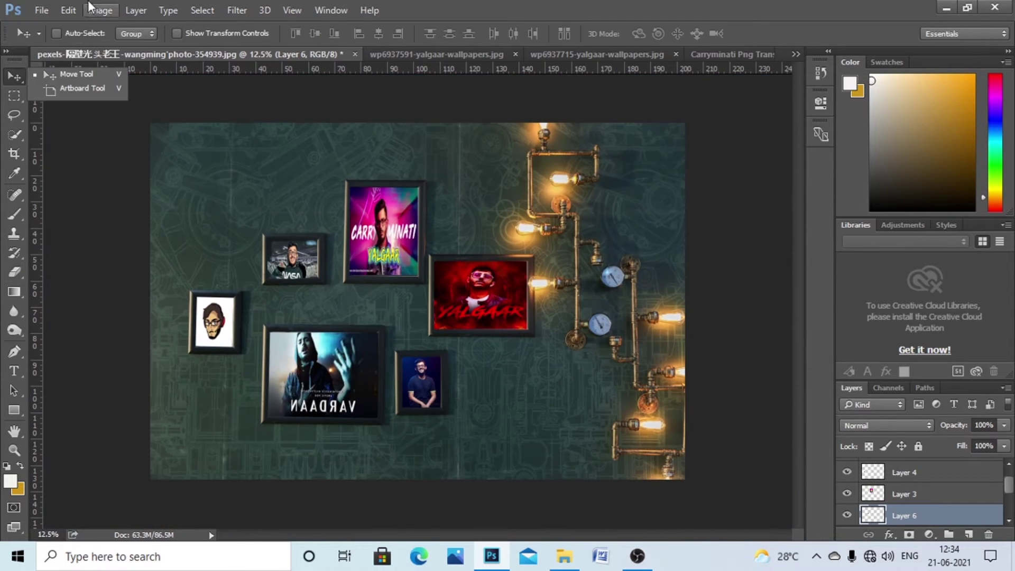
left_click(41, 10)
left_click(180, 116)
left_click(582, 54)
left_click(159, 54)
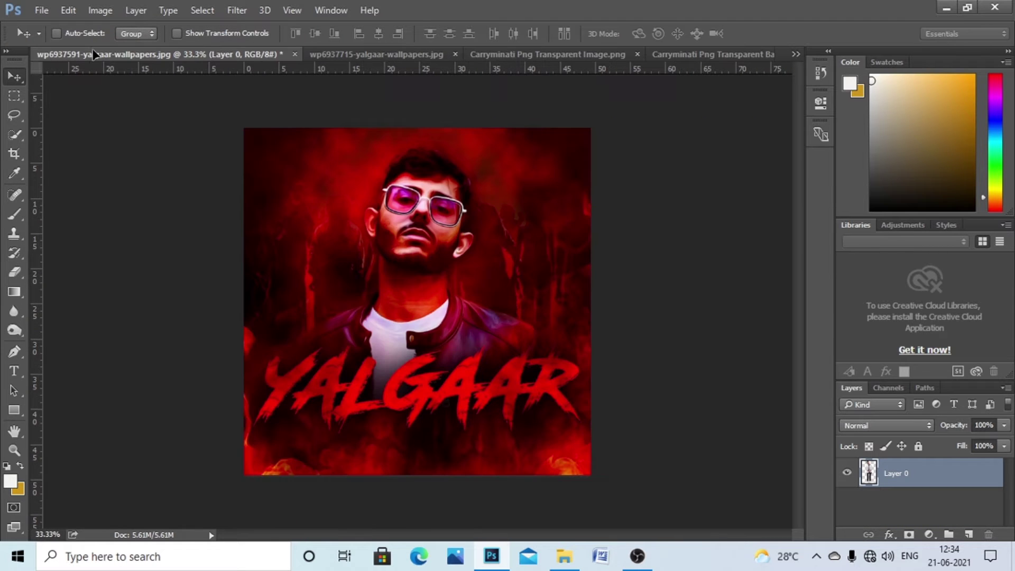
left_click(363, 56)
left_click(588, 53)
left_click(688, 54)
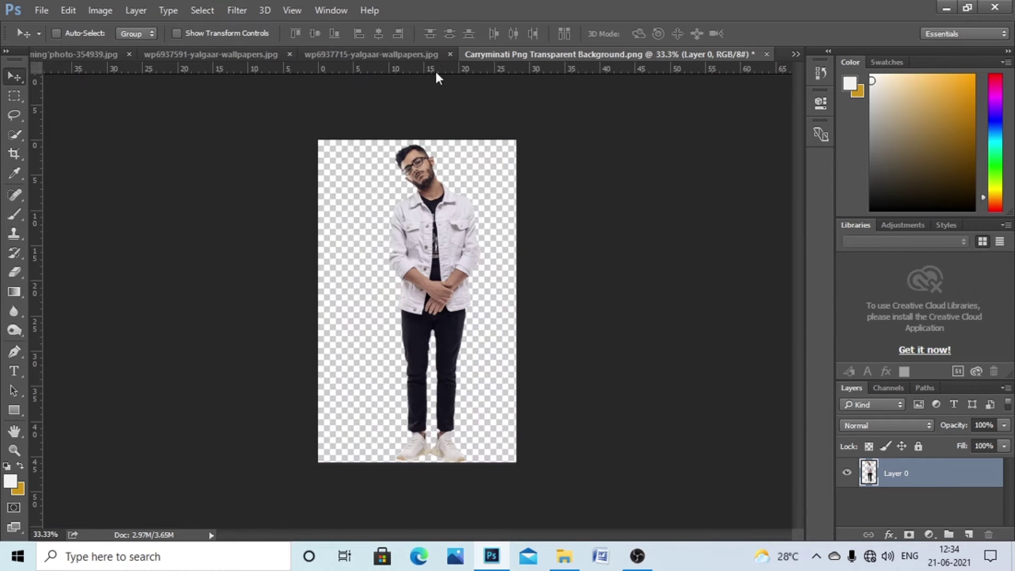
left_click(418, 54)
key("n")
left_click(180, 57)
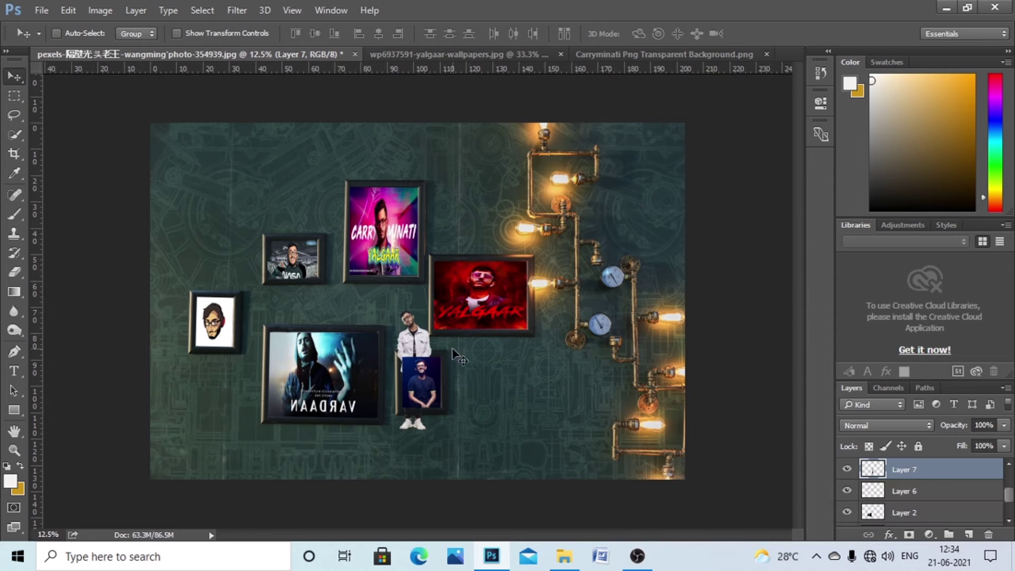
- Move Layer 7 above Layer 5, then enlarge the standing cutout and position it on the wall
mouse_move(905, 470)
left_mouse_down()
mouse_move(908, 478)
mouse_move(907, 466)
left_mouse_up()
key("ctrl+t")
left_click_drag(431, 312, 478, 148)
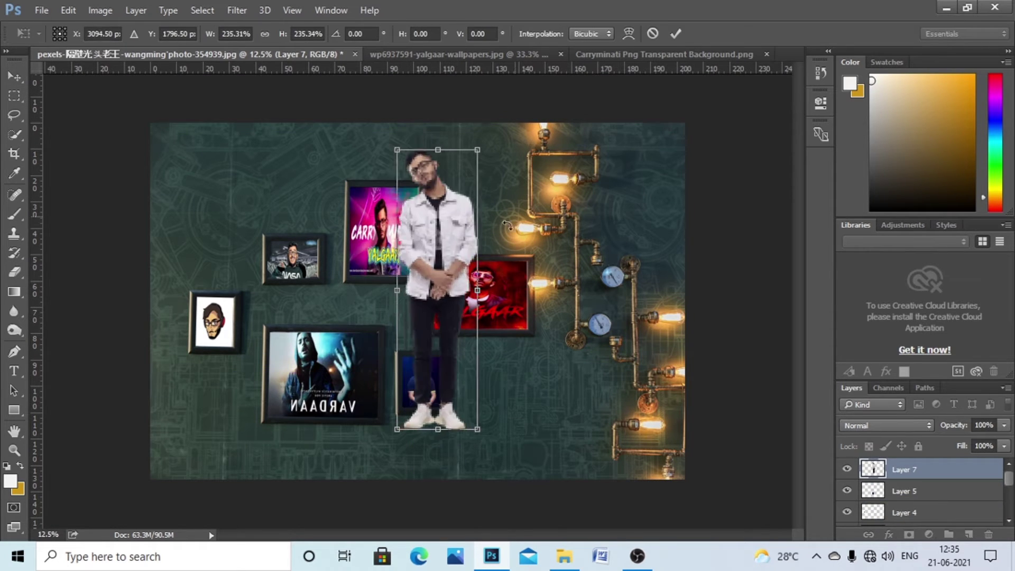
left_click_drag(438, 264, 438, 429)
left_click_drag(397, 312, 341, 201)
mouse_move(400, 361)
left_mouse_down()
mouse_move(402, 350)
mouse_move(397, 362)
left_mouse_up()
left_click_drag(471, 216, 454, 210)
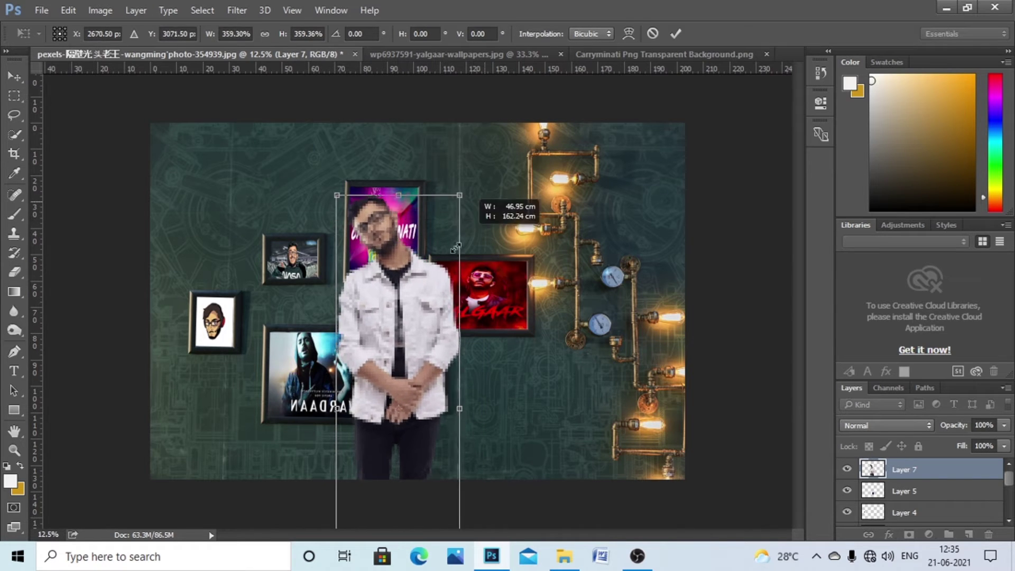
left_click_drag(402, 365, 395, 371)
key("Return")
- Flip the cutout horizontally, enlarge it slightly and centre it in front of the frames
key("ctrl+t")
right_click(418, 107)
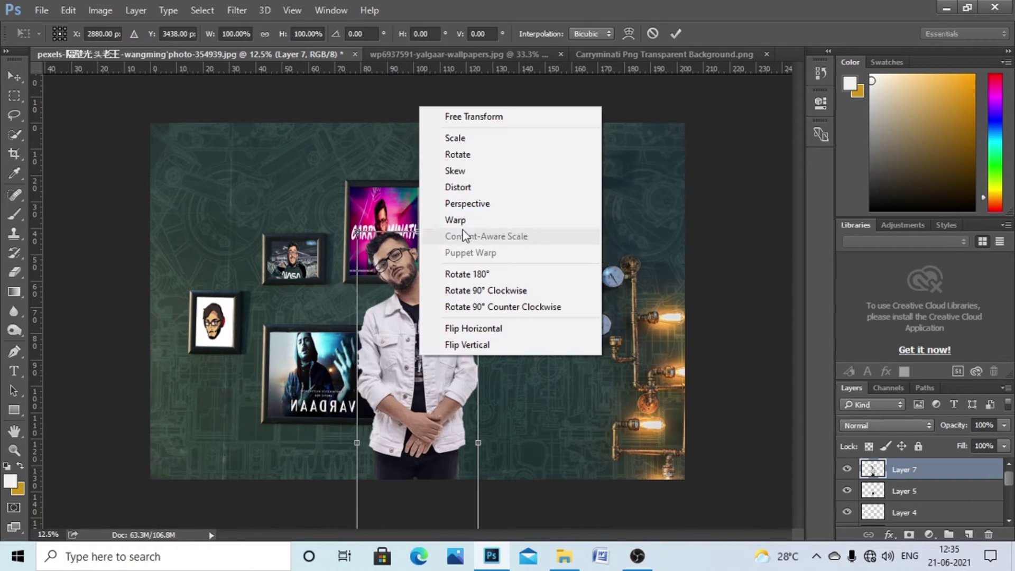
left_click(449, 343)
left_click_drag(430, 422, 421, 422)
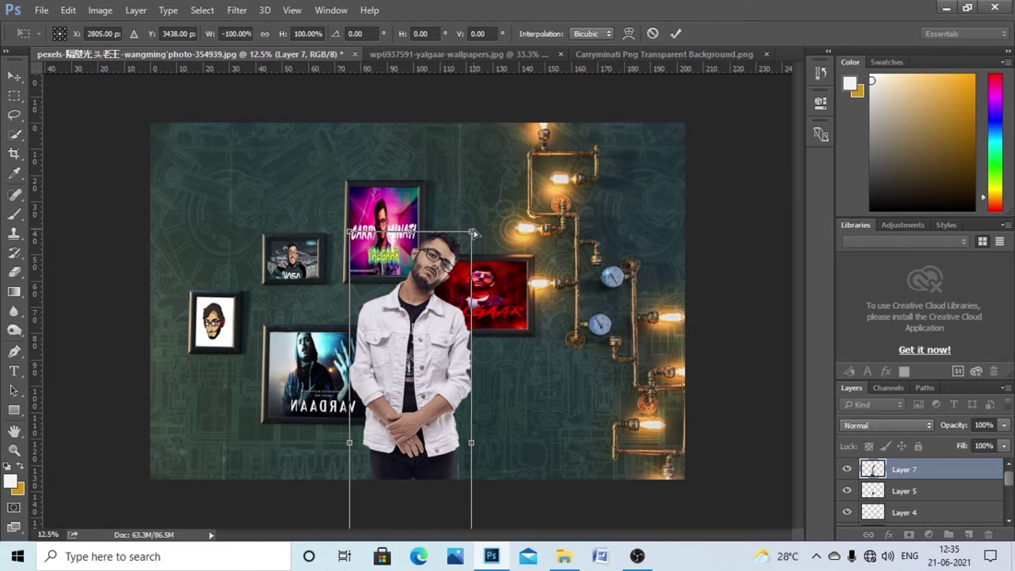
left_click_drag(473, 233, 480, 214)
left_click_drag(436, 293, 436, 295)
key("Return")
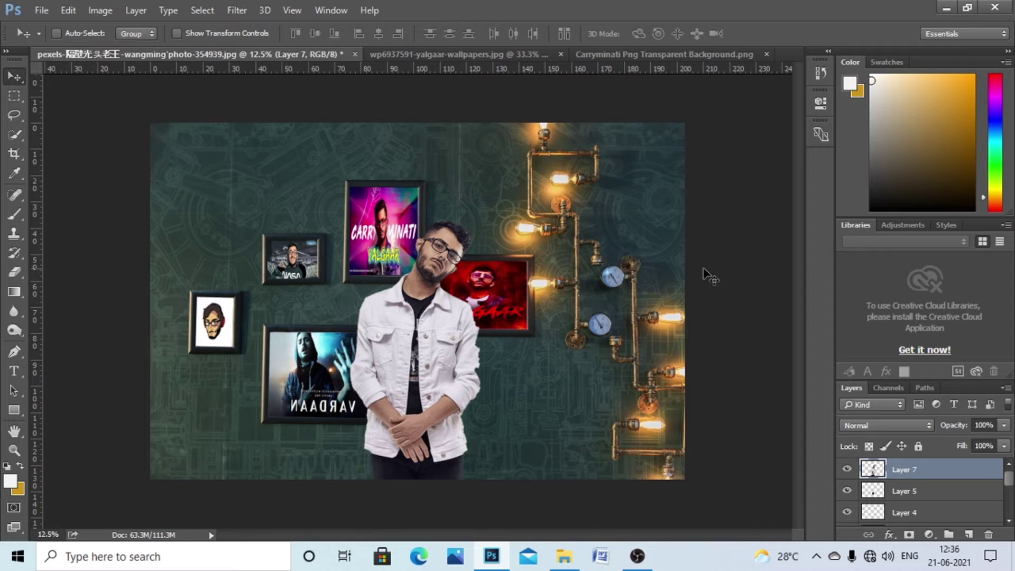
key("ctrl+plus")
key("e")
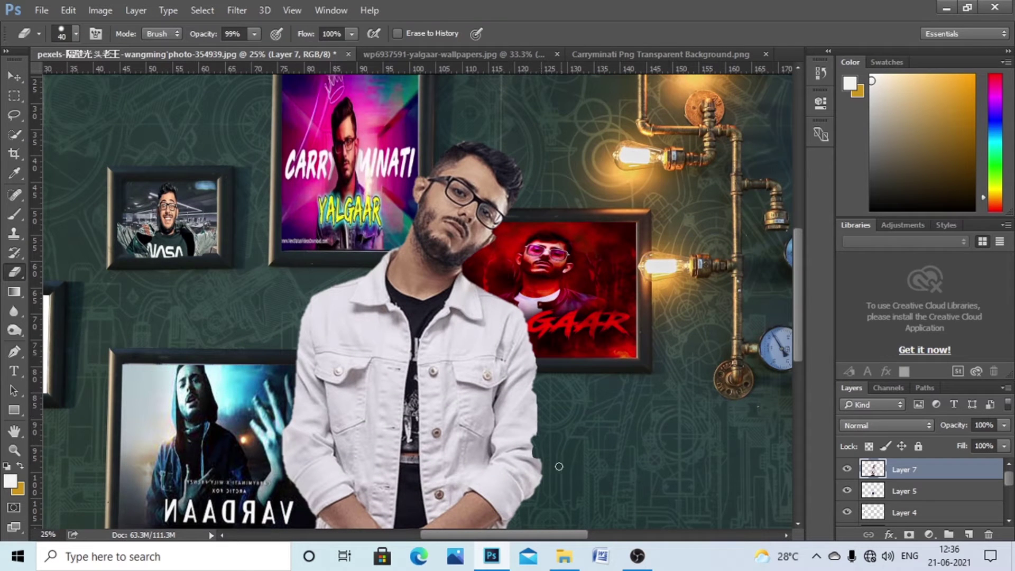
scroll(535, 440, "down", 2)
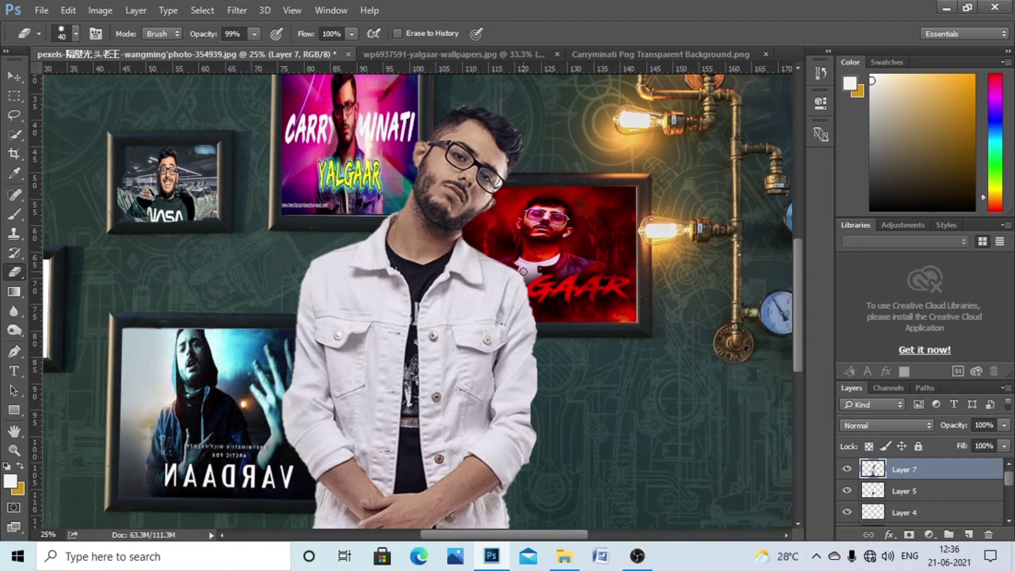
key("ctrl+plus")
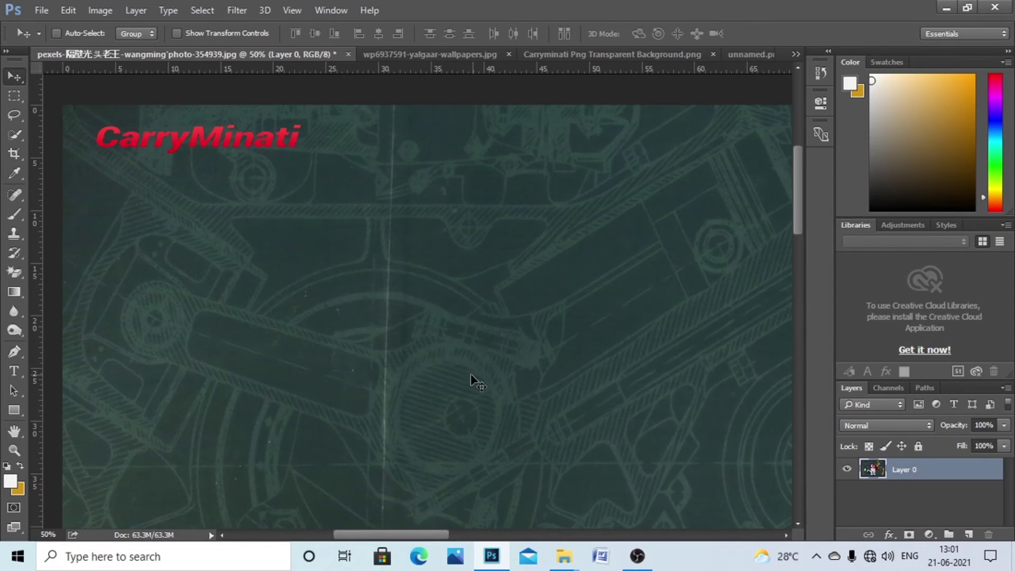
- Pan across the wall and zoom in and out to review the framed CarryMinati pictures
left_click_drag(401, 328, 188, 199)
left_click_drag(772, 513, 534, 386)
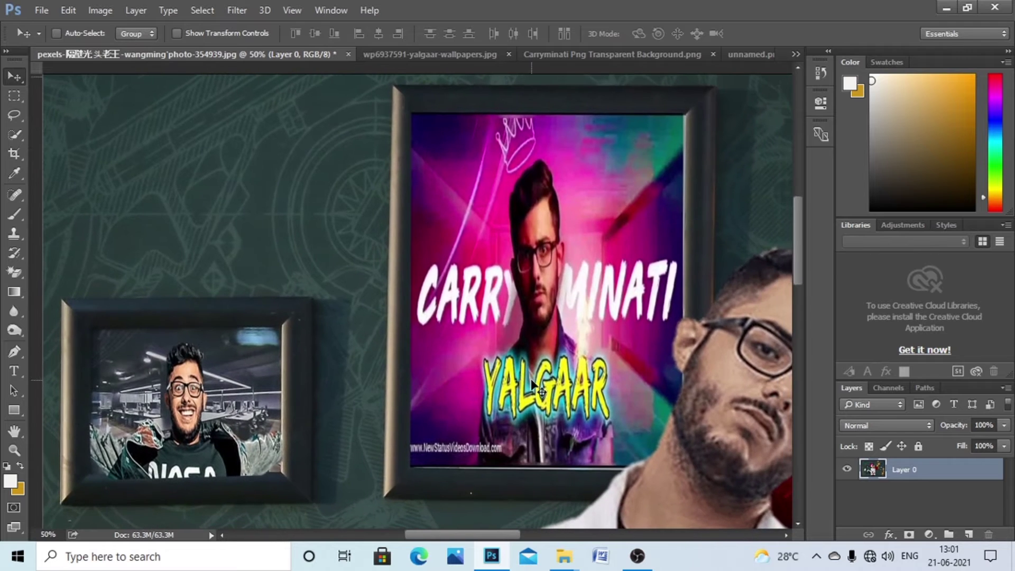
key("ctrl+plus")
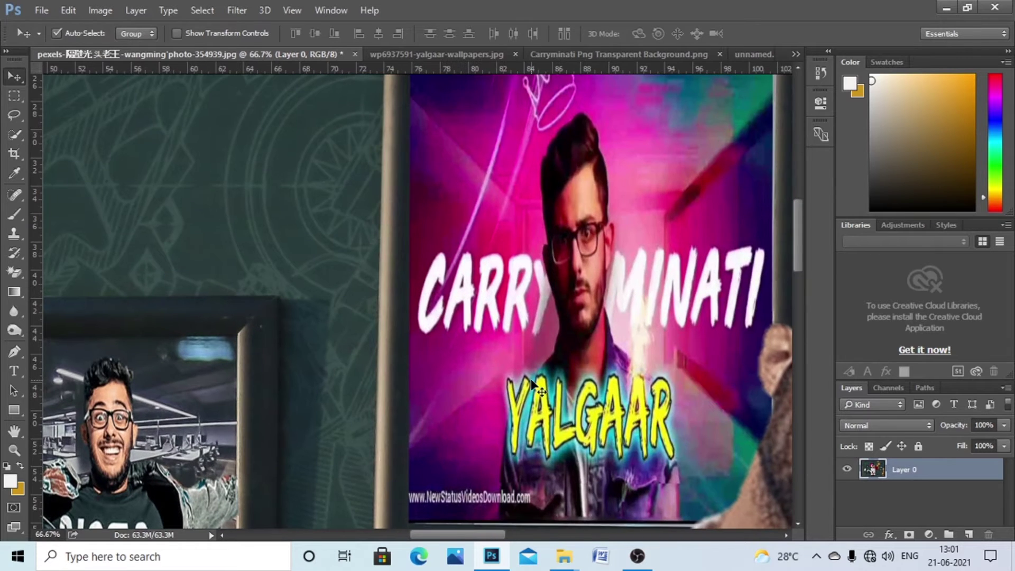
key("ctrl+minus")
key("ctrl+minus")
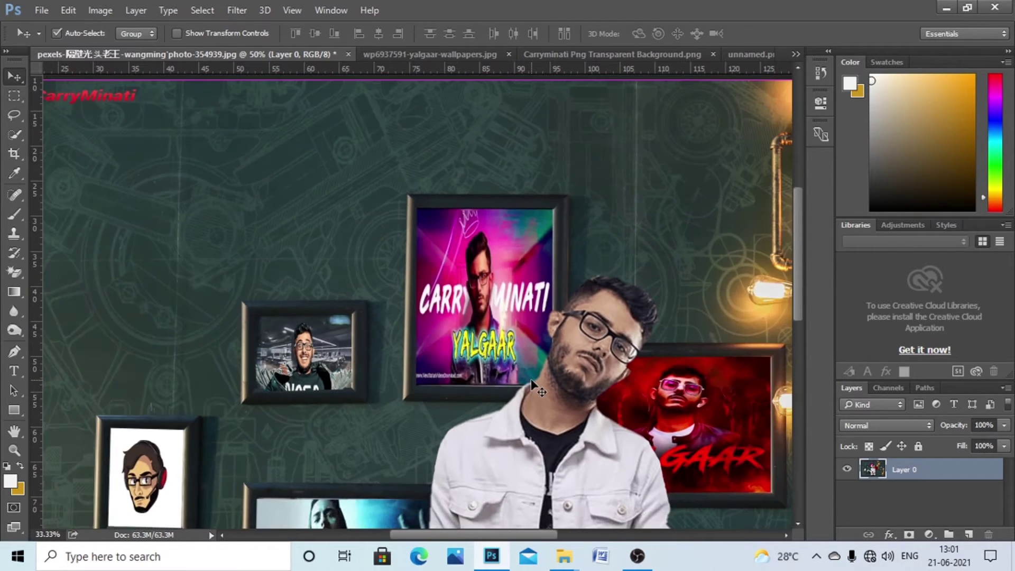
key("ctrl+minus")
key("ctrl+minus")
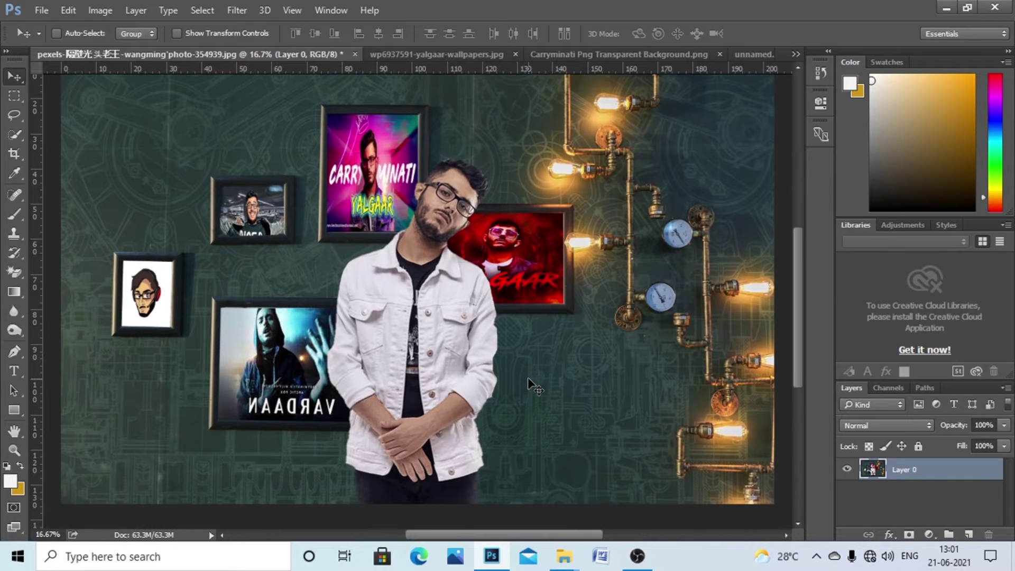
scroll(528, 376, "up", 2)
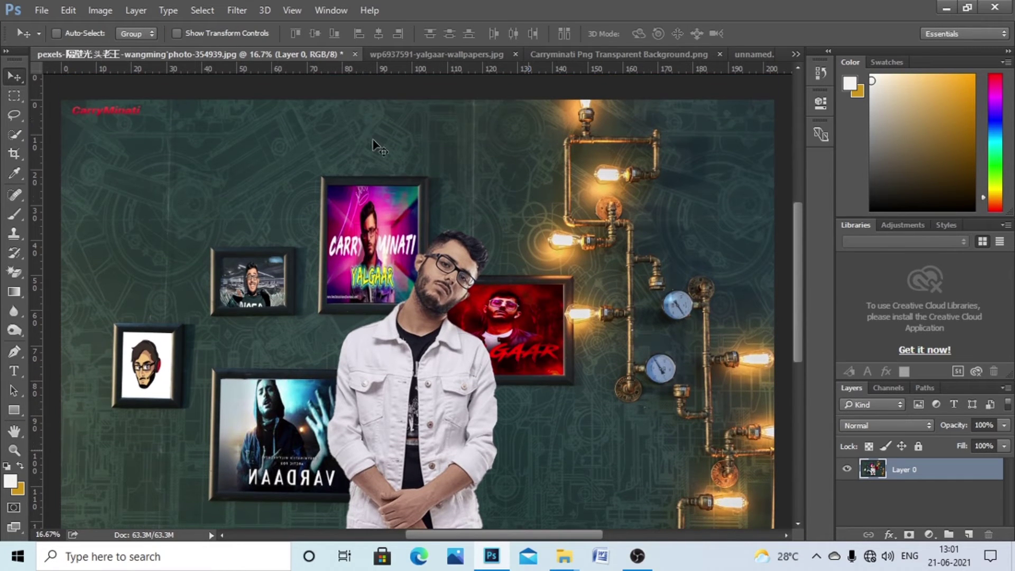
- In the Camera Raw Filter, cool the temperature, shift tint toward magenta, and set Exposure -0.20
left_click(238, 8)
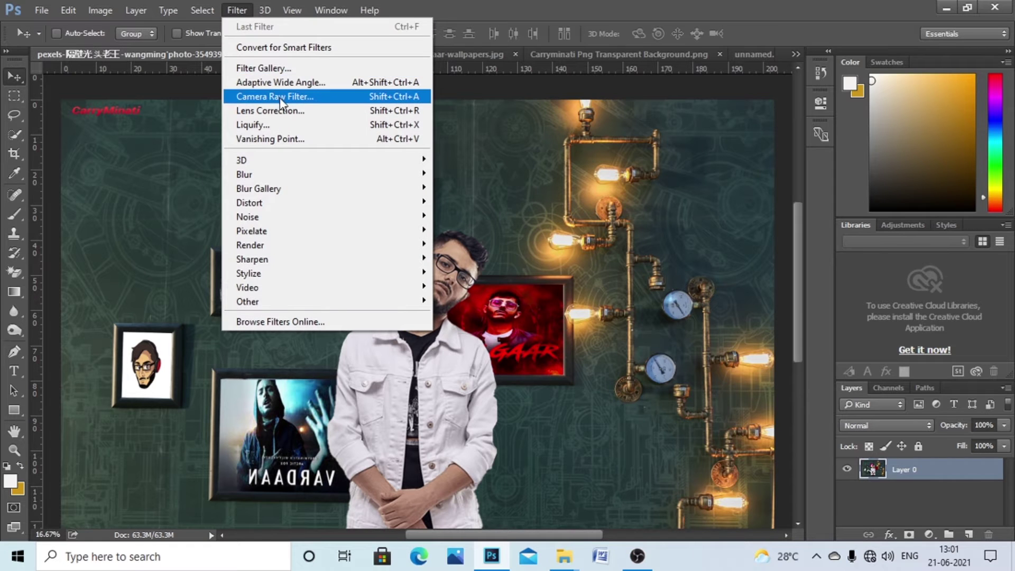
left_click(280, 97)
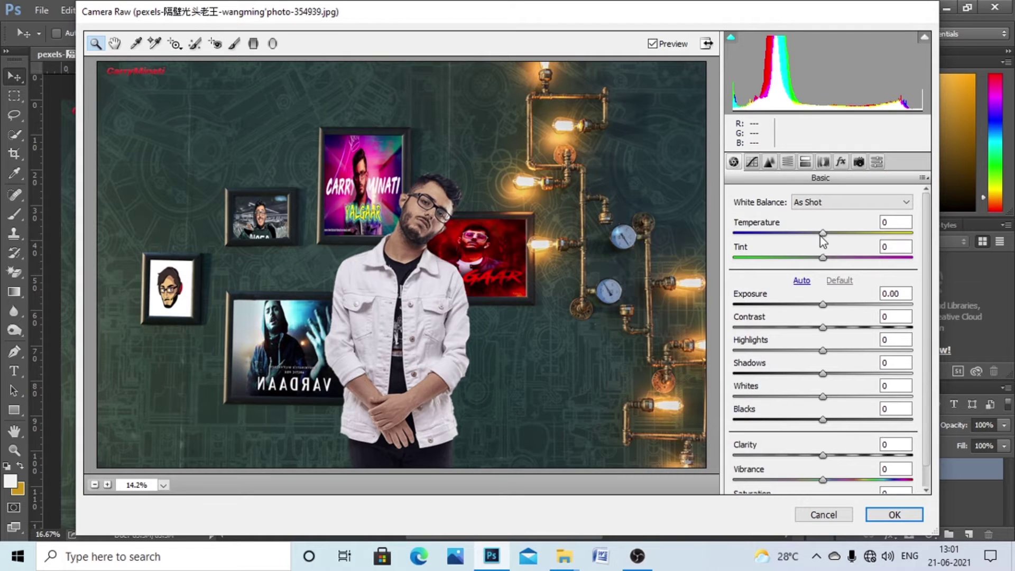
left_click_drag(820, 236, 814, 234)
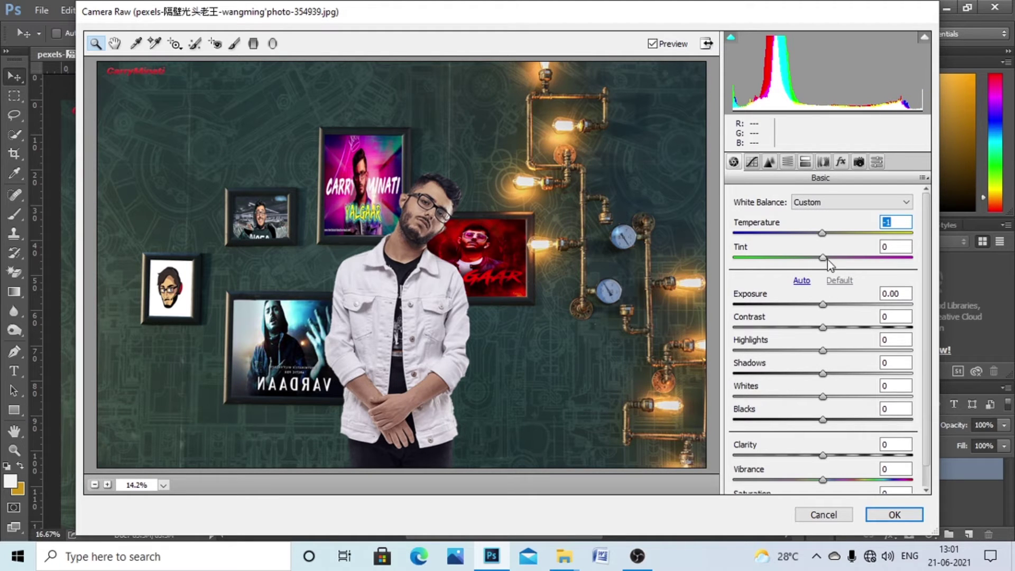
left_click_drag(827, 264, 818, 266)
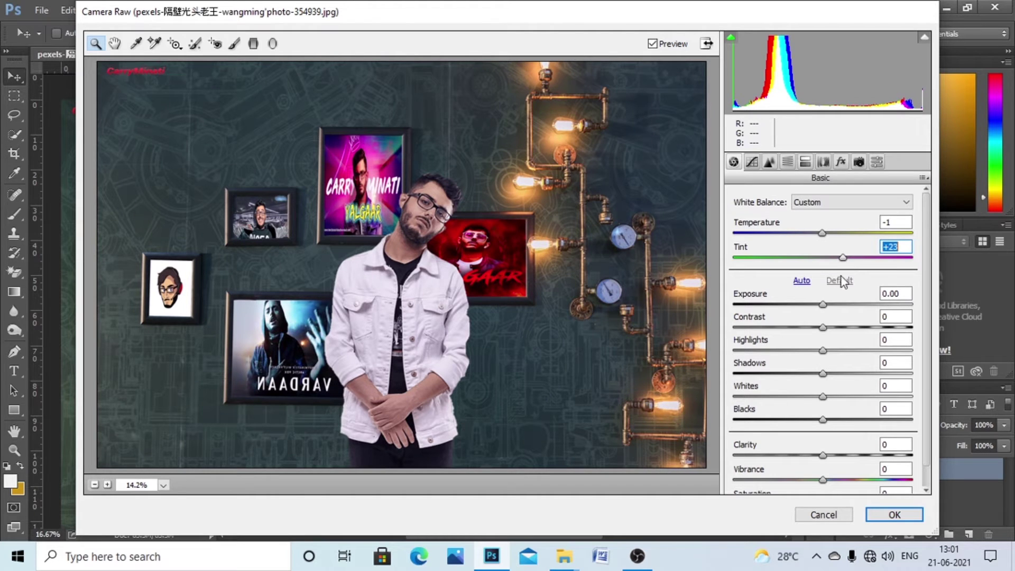
left_click_drag(819, 312, 810, 312)
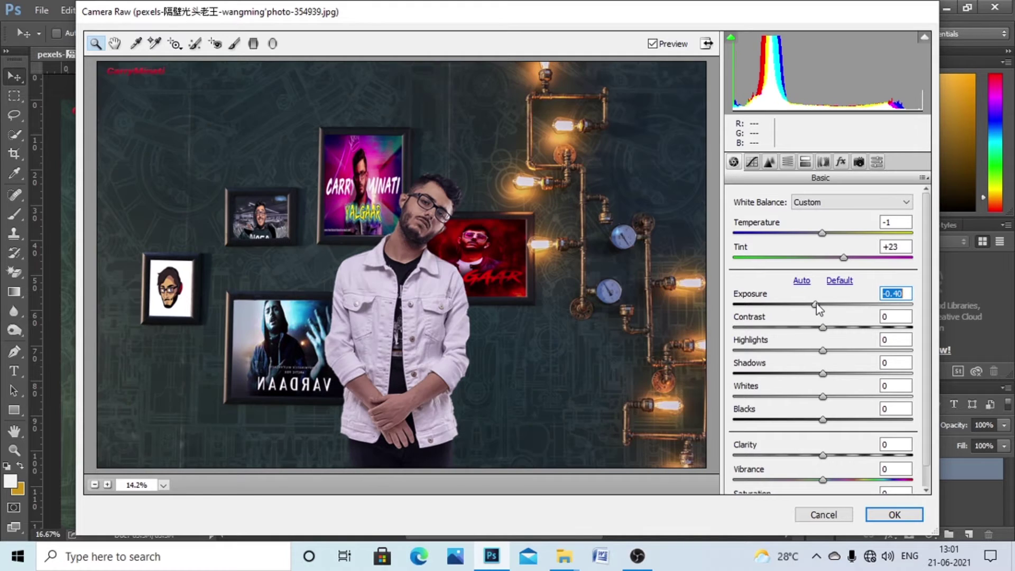
mouse_move(814, 305)
left_mouse_down()
mouse_move(852, 306)
mouse_move(823, 312)
left_mouse_up()
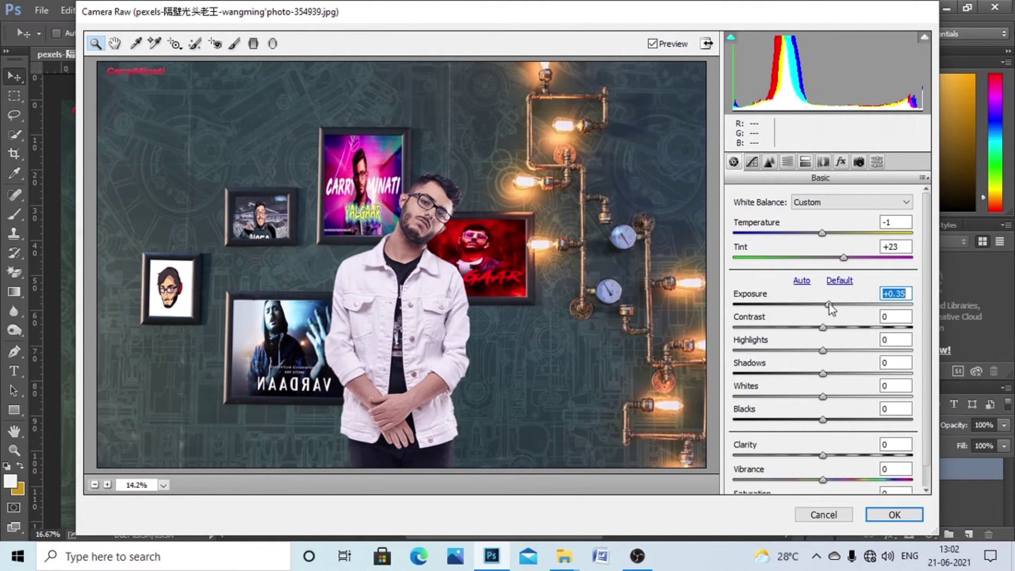
mouse_move(827, 304)
left_mouse_down()
mouse_move(819, 303)
mouse_move(884, 322)
left_mouse_up()
- Set Highlights -61, Whites +40 and Clarity +21 in the Basic panel
mouse_move(823, 351)
left_mouse_down()
mouse_move(815, 374)
mouse_move(784, 350)
mouse_move(770, 354)
left_mouse_up()
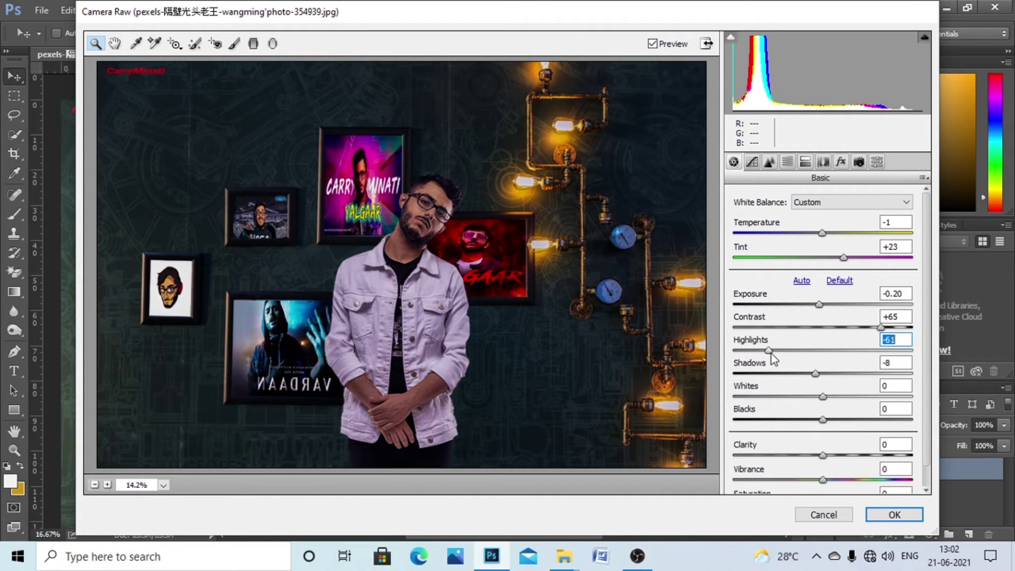
mouse_move(823, 397)
left_mouse_down()
mouse_move(856, 396)
mouse_move(777, 422)
mouse_move(801, 419)
left_mouse_up()
mouse_move(823, 455)
left_mouse_down()
mouse_move(845, 455)
mouse_move(832, 455)
mouse_move(841, 455)
mouse_move(819, 482)
left_mouse_up()
scroll(861, 476, "down", 1)
- Set the parametric tone curve to Highlights +3, Lights +2 and Darks -15
left_click(751, 162)
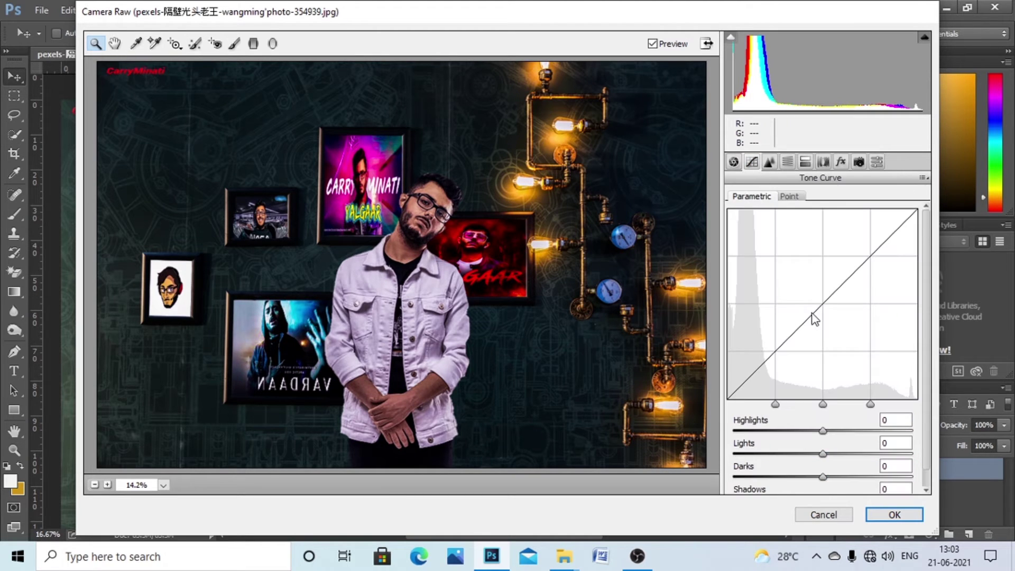
mouse_move(822, 430)
left_mouse_down()
mouse_move(801, 458)
mouse_move(810, 459)
left_mouse_up()
key("Tab")
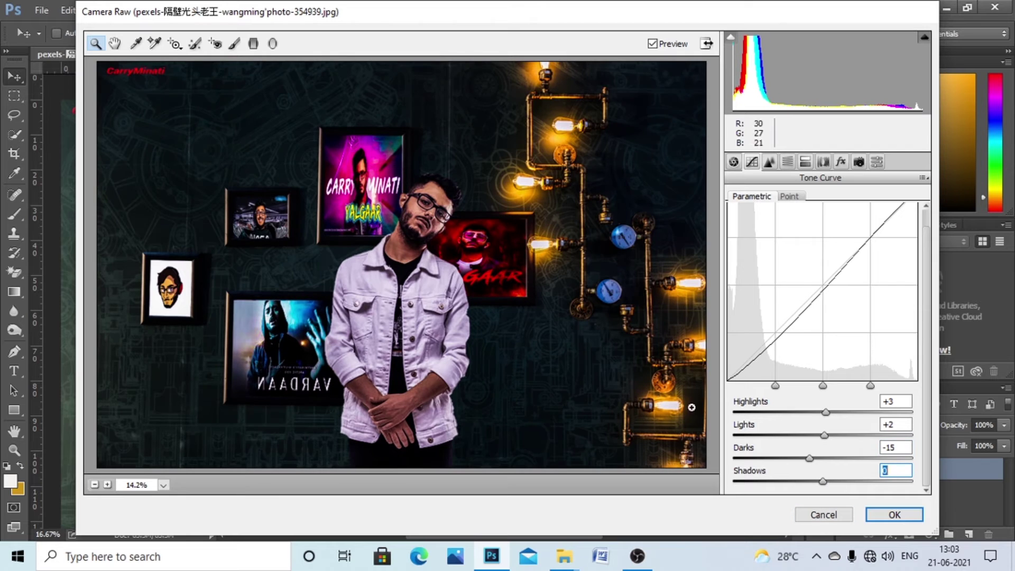
type("-11")
- Set sharpening Amount 7, Radius 1.2, Masking 5, noise reduction Luminance 6, Color 3, and Reds hue -11
left_click(769, 162)
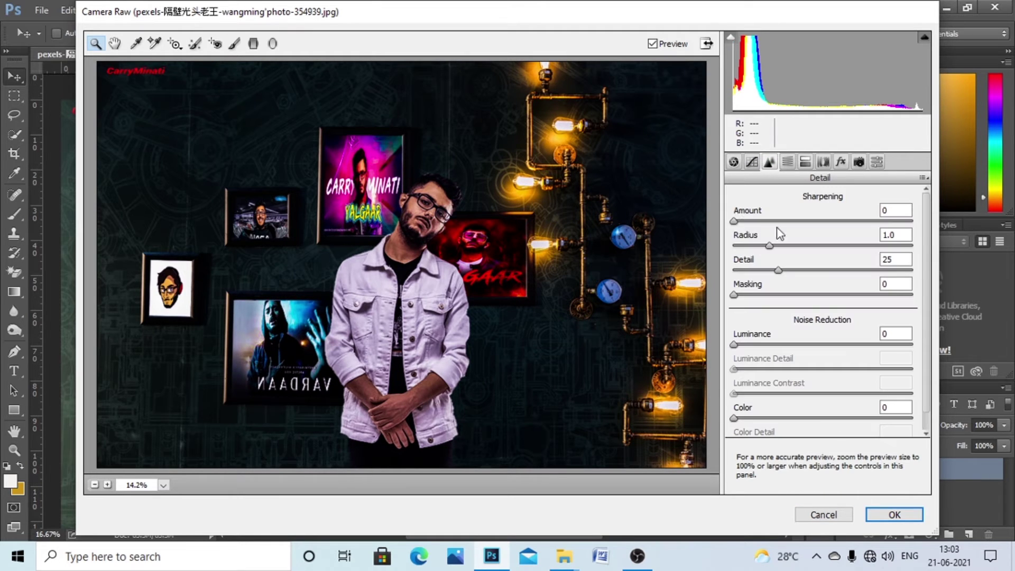
key("Tab")
left_click_drag(734, 294, 742, 295)
mouse_move(734, 344)
left_mouse_down()
mouse_move(745, 344)
mouse_move(739, 398)
left_mouse_up()
scroll(852, 423, "down", 1)
mouse_move(821, 423)
left_mouse_down()
mouse_move(861, 423)
mouse_move(821, 423)
left_mouse_up()
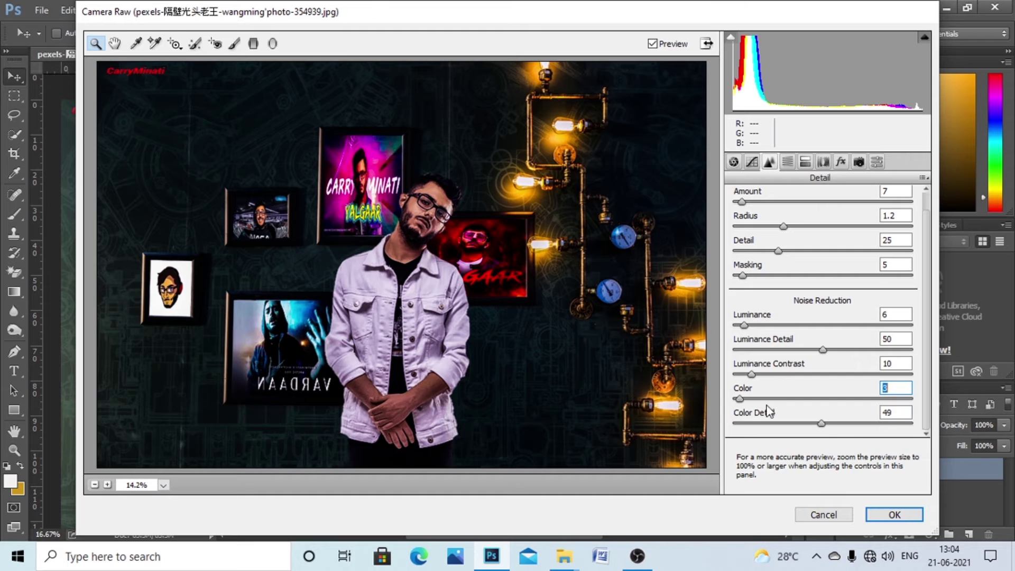
left_click(787, 162)
mouse_move(821, 269)
left_mouse_down()
mouse_move(834, 269)
mouse_move(831, 294)
left_mouse_up()
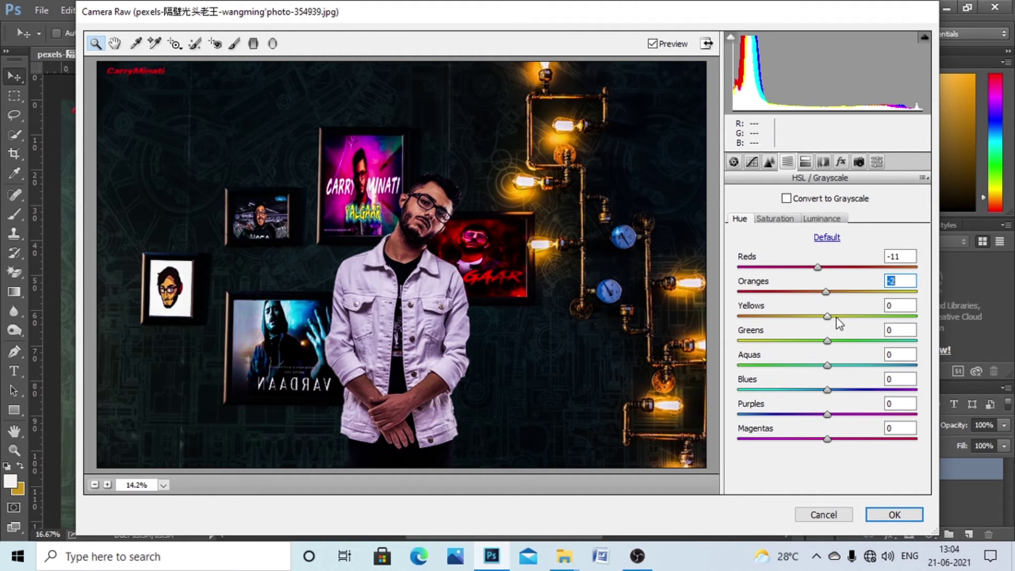
- Set Greens hue +2 and Yellows -18, then split-tone: highlights hue 17, saturation 7, balance +9, shadows hue 26
mouse_move(848, 343)
left_mouse_down()
mouse_move(830, 342)
mouse_move(811, 316)
left_mouse_up()
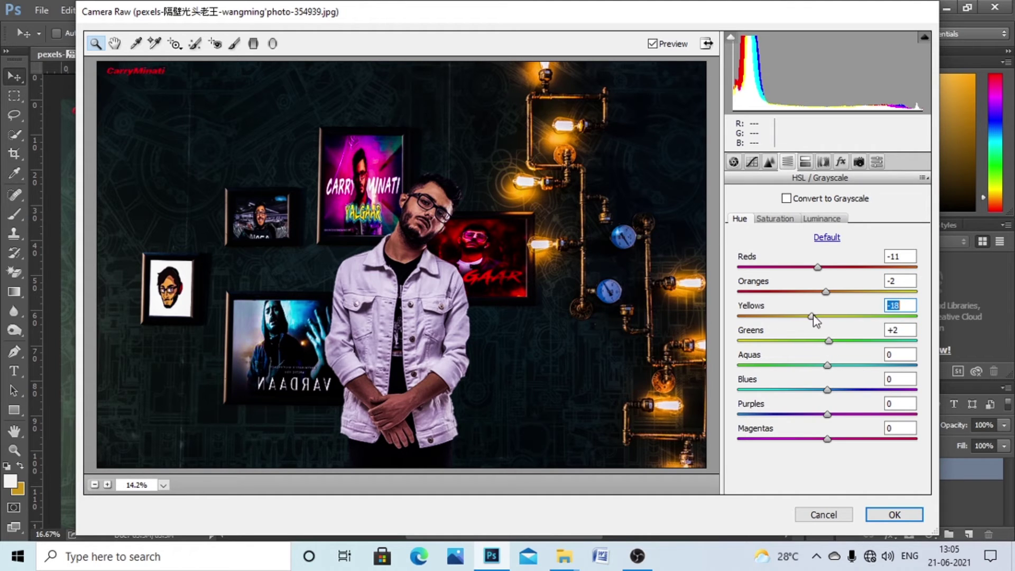
mouse_move(827, 389)
left_mouse_down()
mouse_move(823, 366)
mouse_move(836, 394)
mouse_move(810, 415)
mouse_move(827, 440)
left_mouse_up()
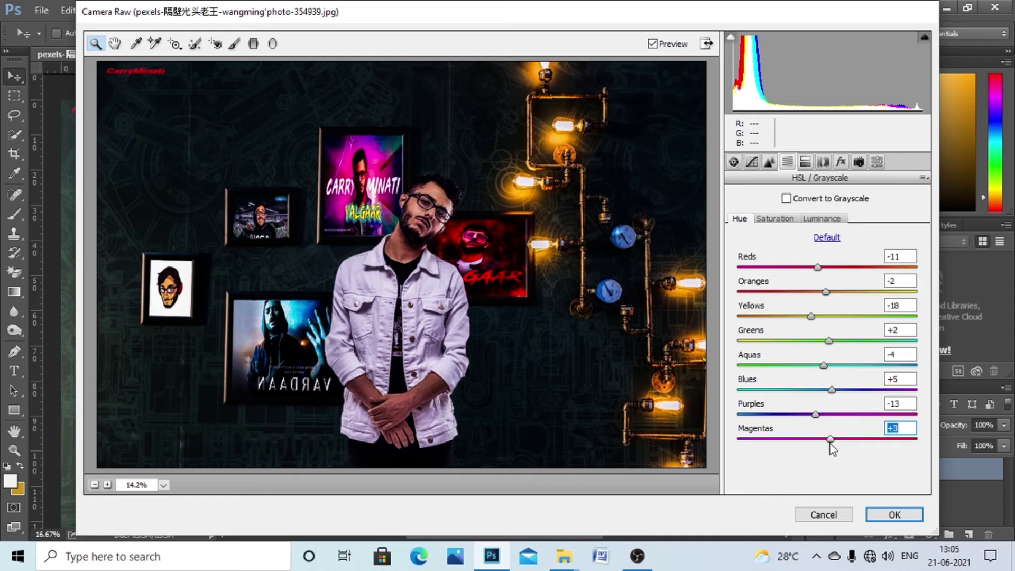
left_click(805, 162)
left_click_drag(738, 220, 746, 220)
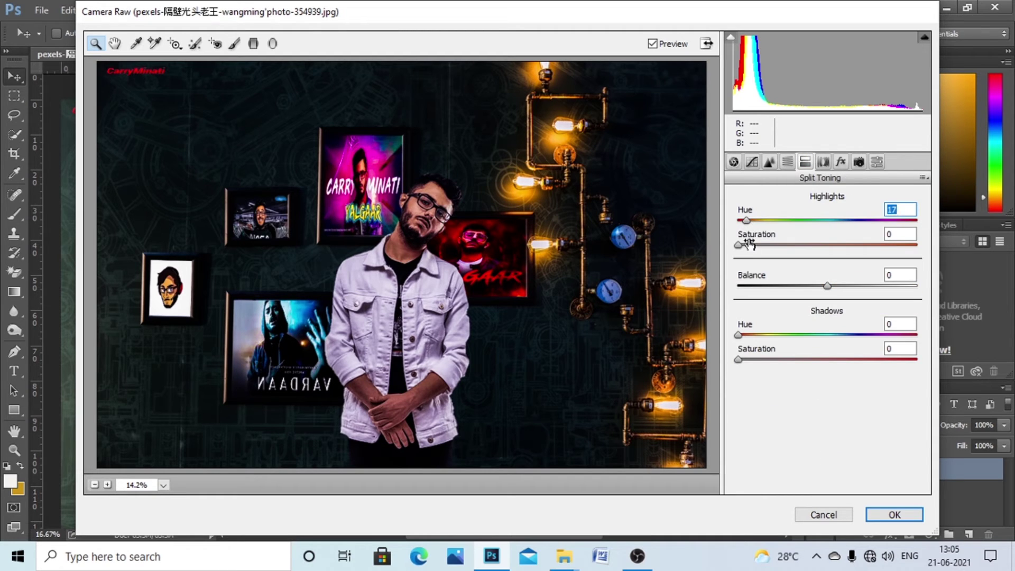
left_click(750, 244)
left_click_drag(827, 286, 836, 285)
left_click_drag(738, 335, 751, 335)
left_click(738, 360)
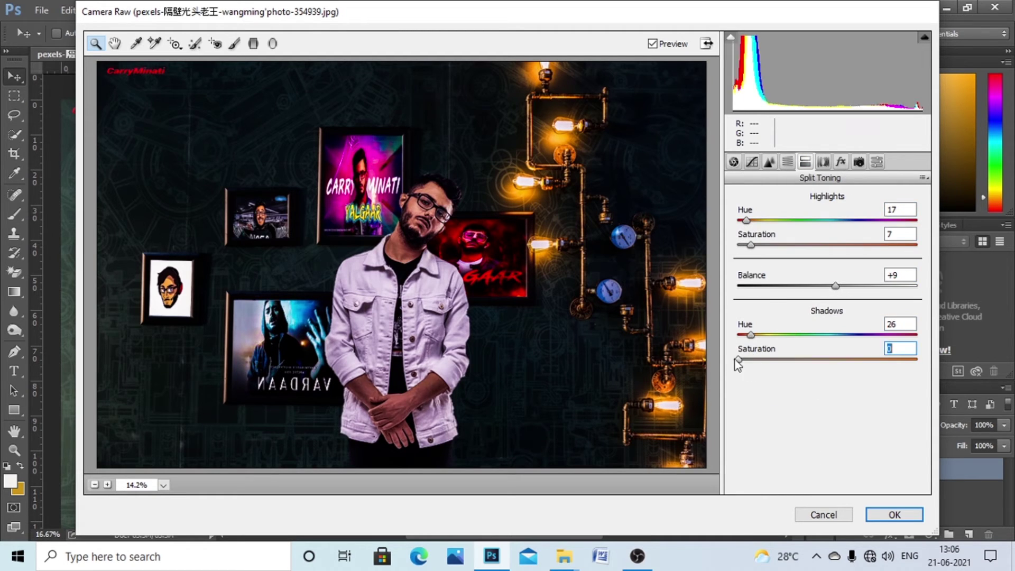
- Add a touch of purple defringing in the Lens Corrections colour settings
left_click(823, 162)
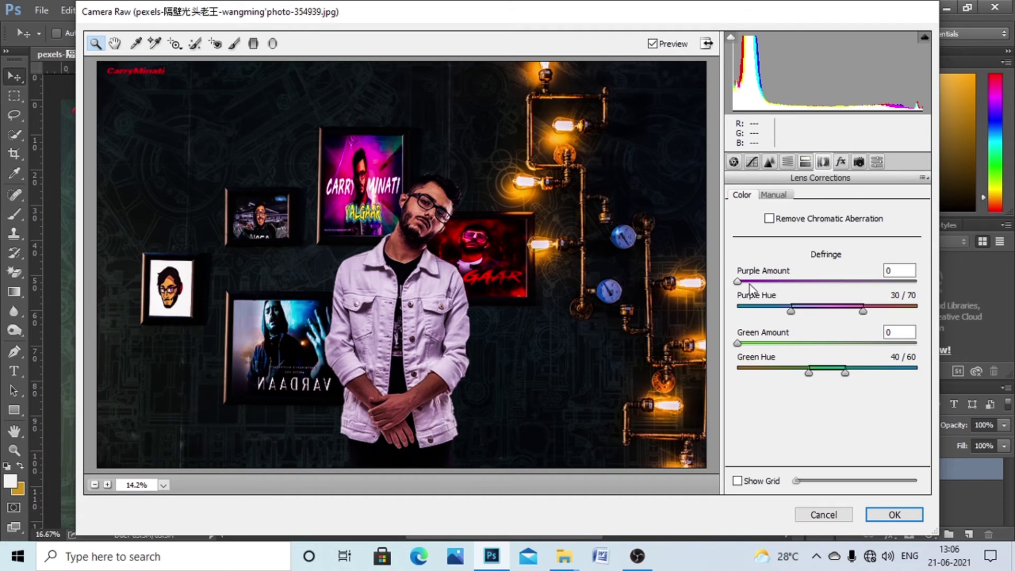
left_click(746, 281)
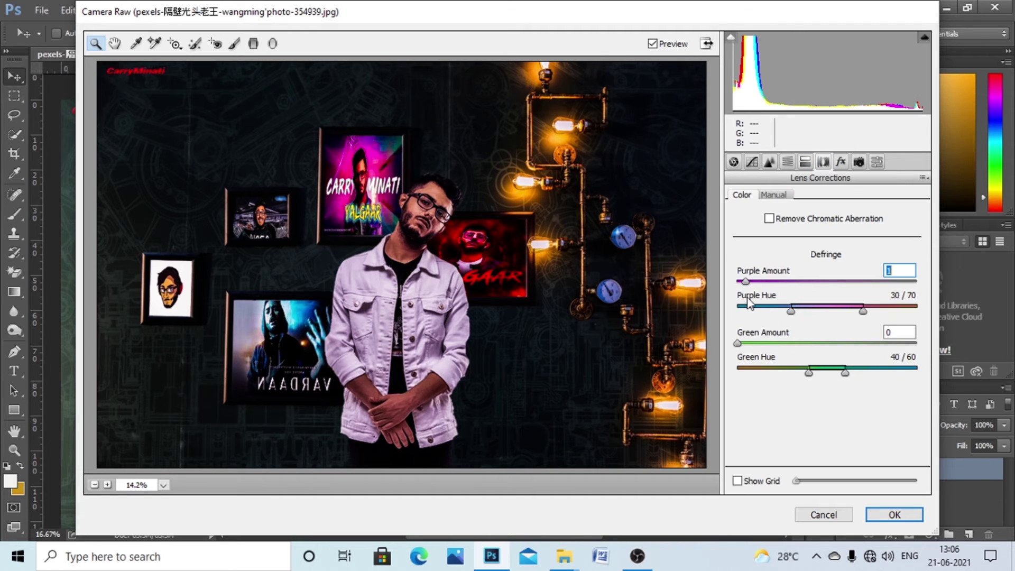
left_click(751, 343)
- Set calibration Shadows Tint -8, Red Hue +8, Green Hue -8, Green Saturation -3, Blue Hue -22
left_click(858, 162)
left_click(821, 257)
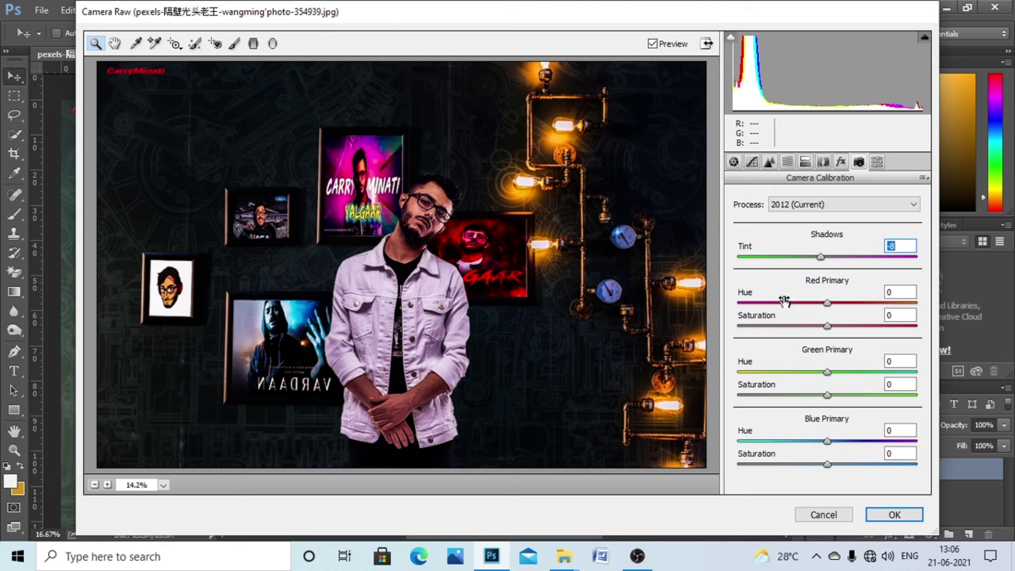
left_click(839, 303)
left_click(820, 373)
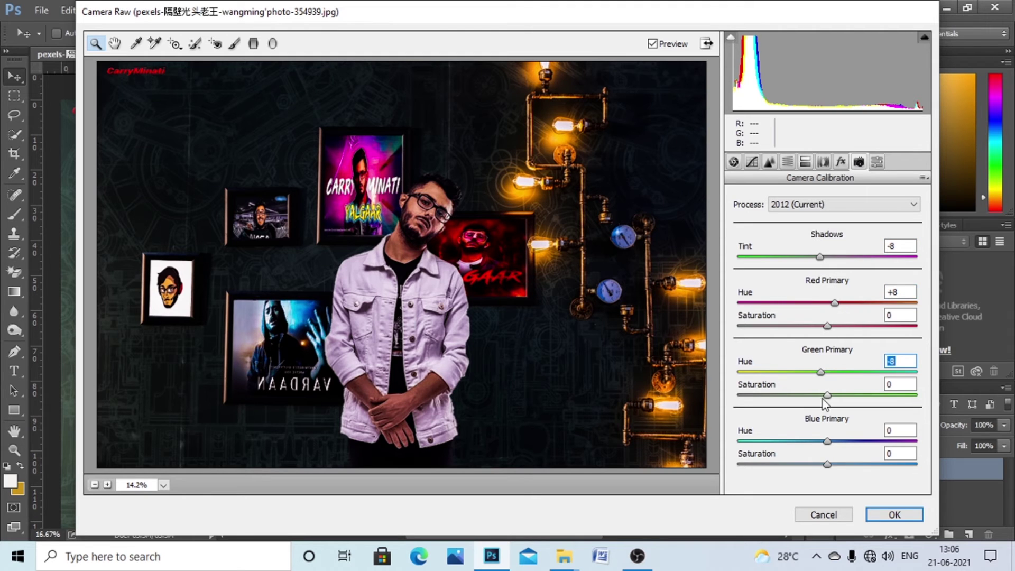
left_click(824, 395)
mouse_move(835, 443)
left_mouse_down()
mouse_move(873, 443)
mouse_move(808, 442)
left_mouse_up()
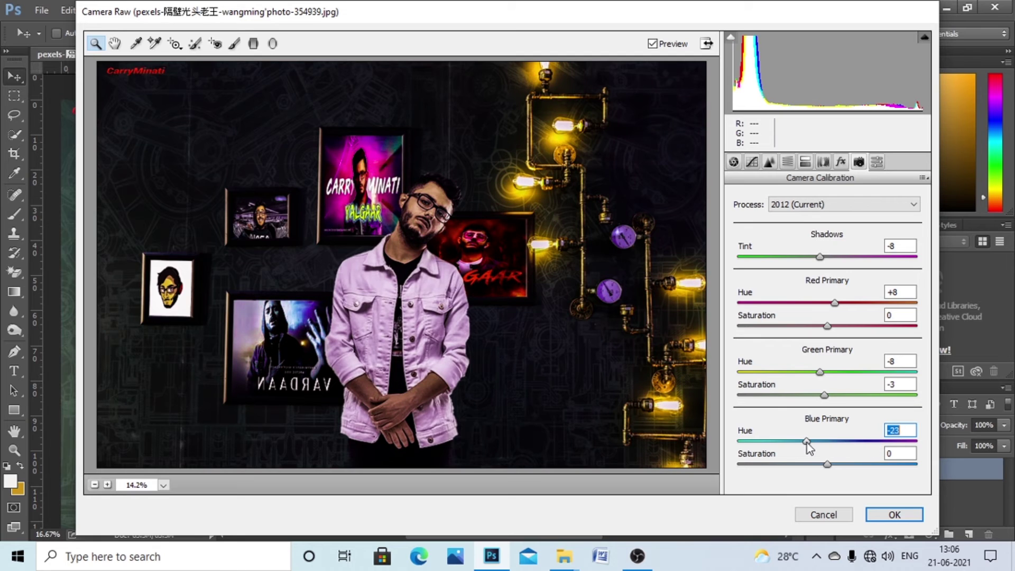
left_click(830, 464)
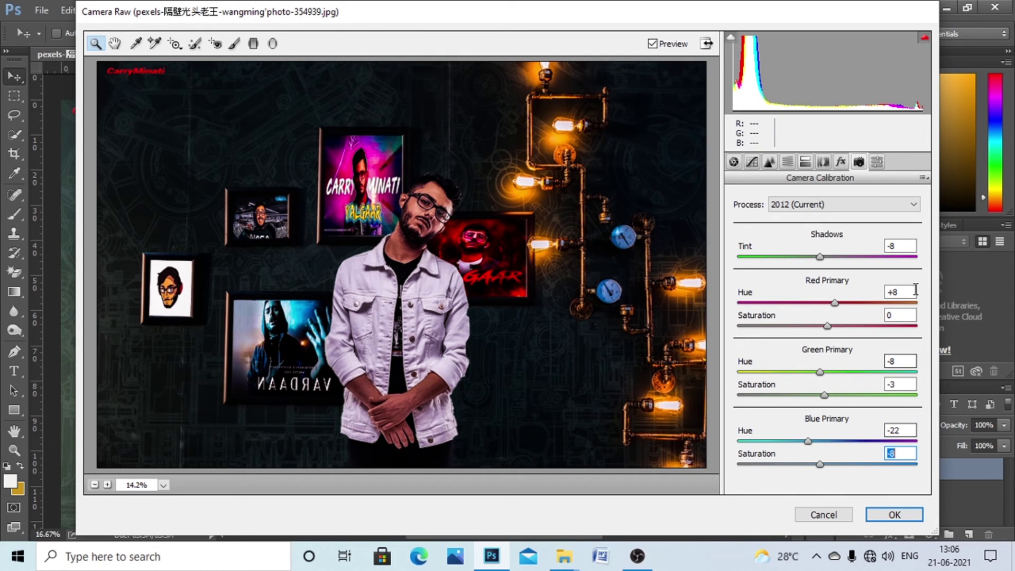
- Retouch the tone curve (Highlights 0, Lights +15, Shadows +21) and apply the Camera Raw filter
left_click(751, 161)
mouse_move(844, 412)
left_mouse_down()
mouse_move(756, 414)
mouse_move(846, 413)
mouse_move(826, 413)
left_mouse_up()
mouse_move(824, 435)
left_mouse_down()
mouse_move(782, 433)
mouse_move(899, 436)
mouse_move(837, 436)
left_mouse_up()
left_click_drag(822, 481, 790, 482)
left_click(894, 514)
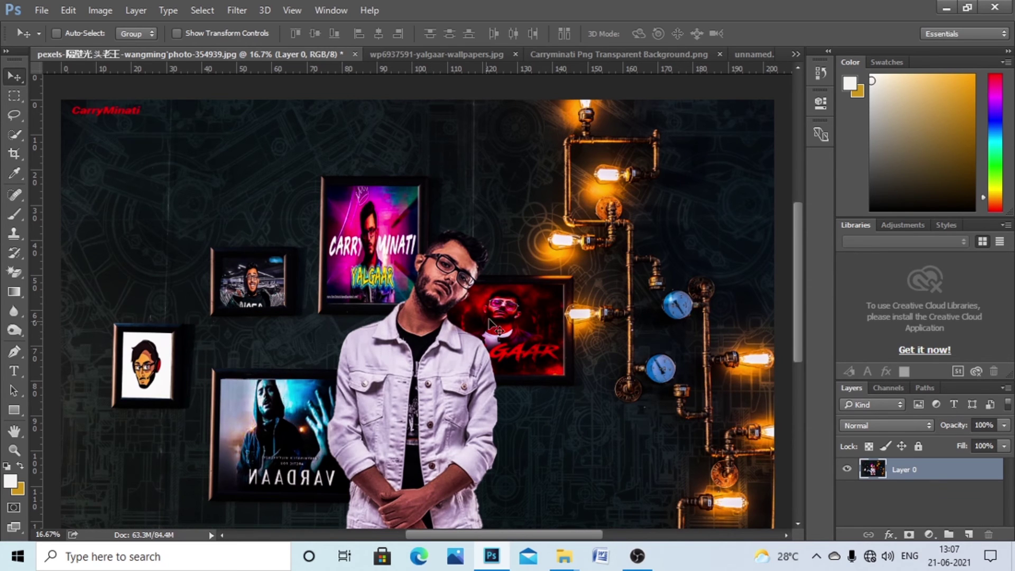
scroll(487, 320, "down", 2)
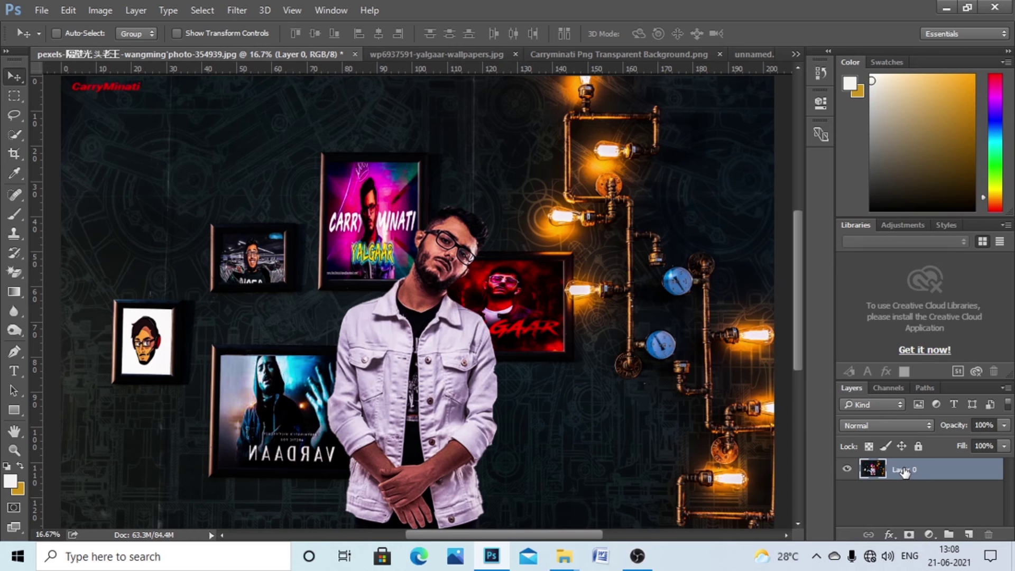
scroll(319, 336, "down", 1)
scroll(544, 349, "down", 1)
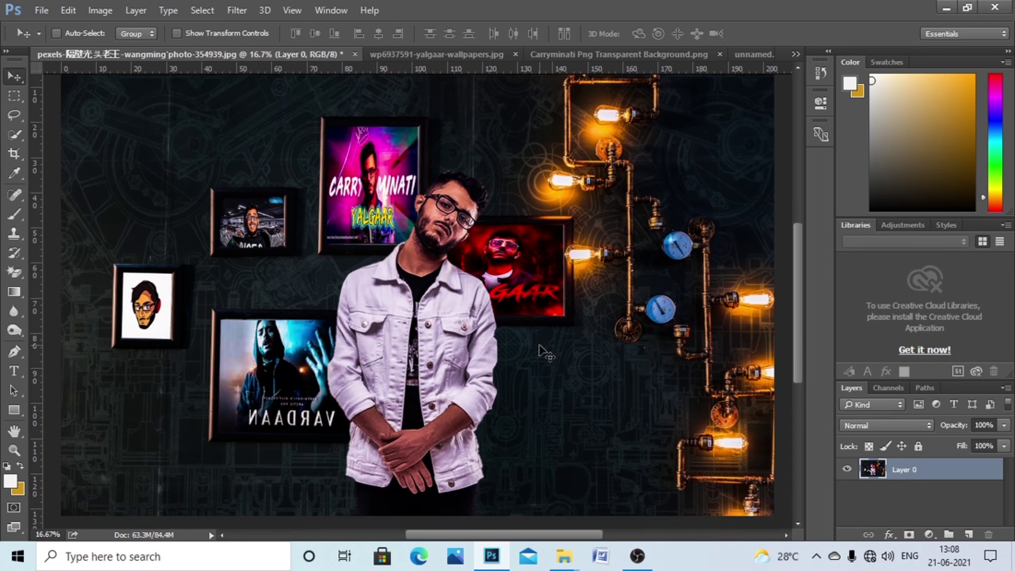
scroll(544, 352, "down", 2)
scroll(541, 356, "down", 1)
scroll(545, 357, "up", 2)
scroll(545, 357, "up", 1)
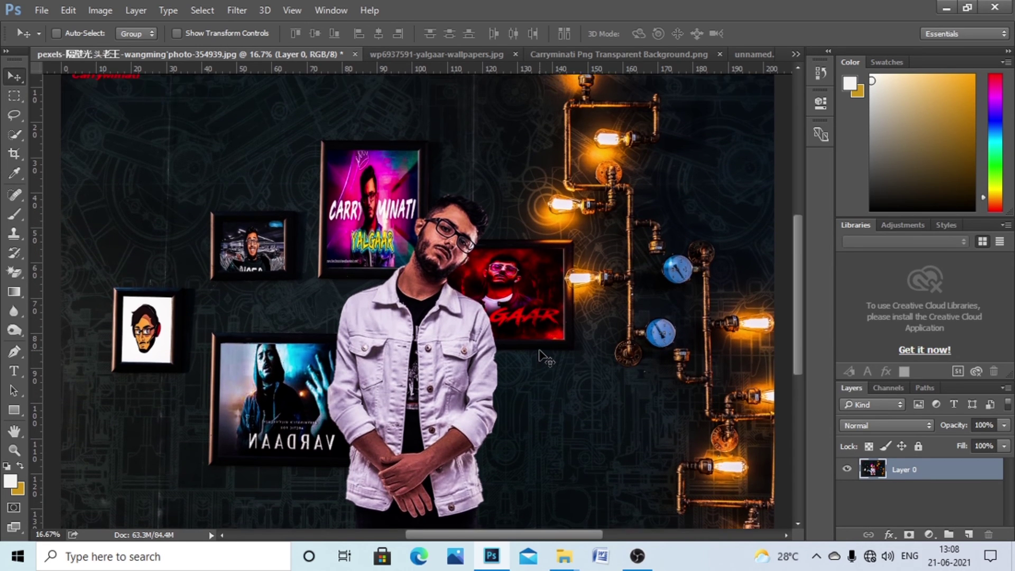
scroll(544, 357, "up", 1)
scroll(545, 357, "up", 1)
scroll(545, 357, "up", 3)
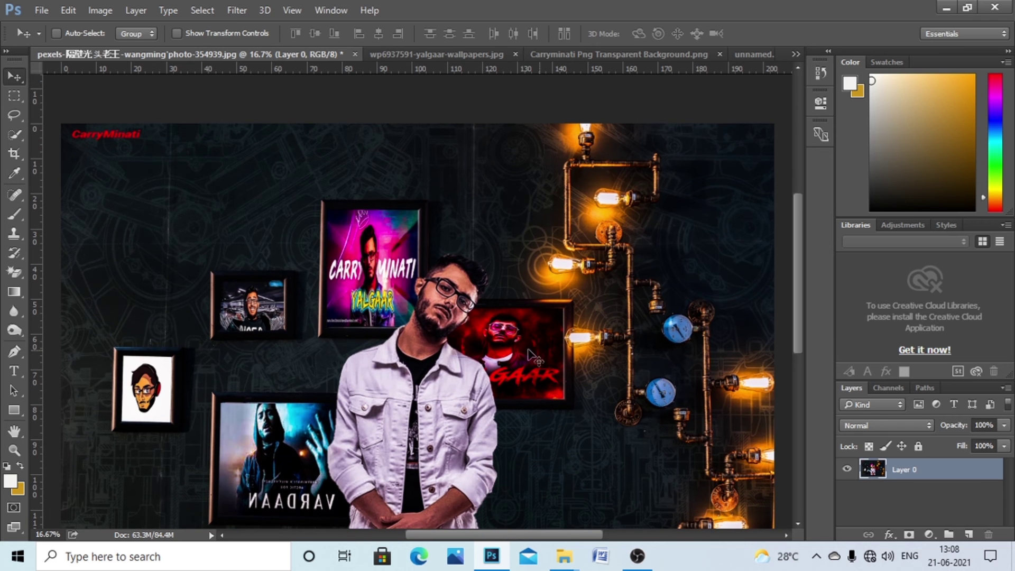
key("ctrl")
key("ctrl+plus")
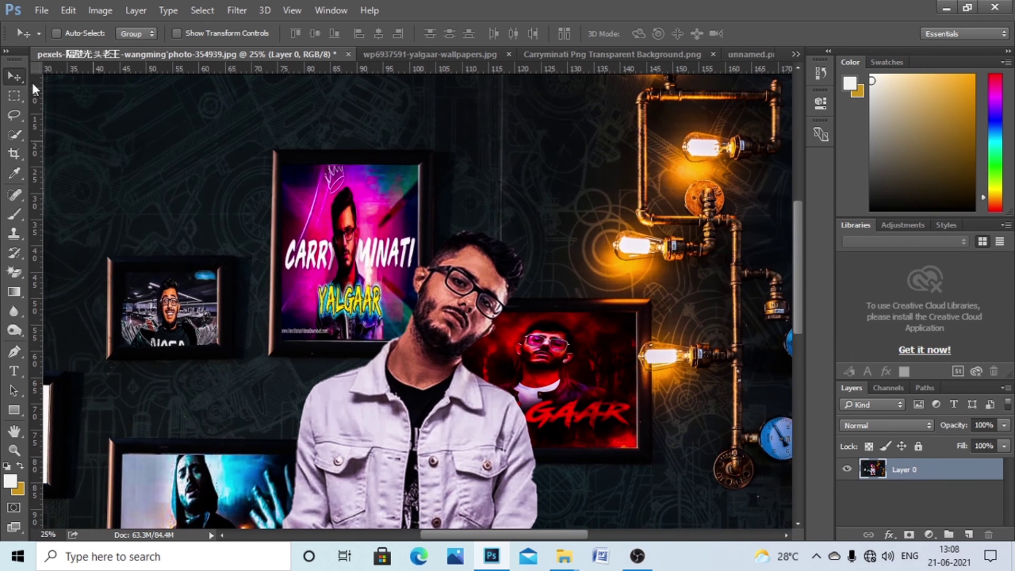
left_click_drag(147, 170, 367, 240)
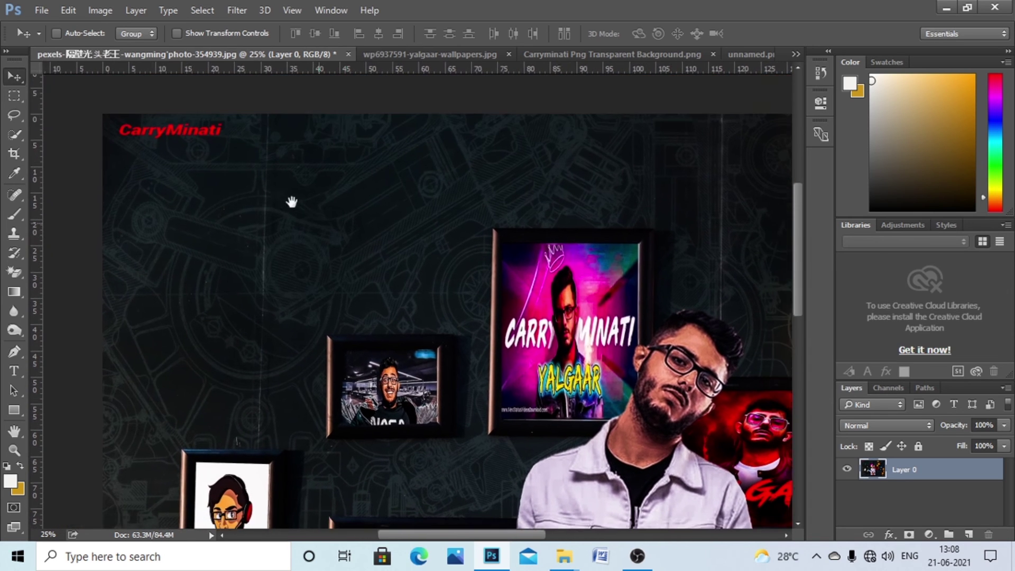
left_click_drag(292, 203, 242, 172)
mouse_move(478, 312)
left_mouse_down()
mouse_move(398, 231)
mouse_move(247, 256)
mouse_move(270, 362)
mouse_move(227, 258)
left_mouse_up()
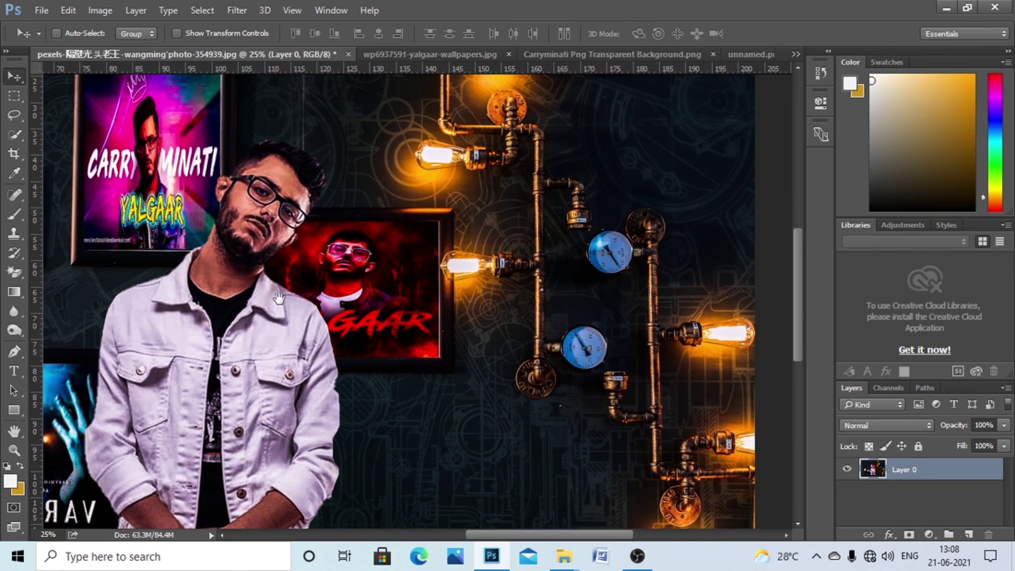
mouse_move(279, 298)
left_mouse_down()
mouse_move(284, 253)
mouse_move(331, 208)
mouse_move(342, 129)
mouse_move(457, 164)
mouse_move(502, 274)
left_mouse_up()
key("ctrl+minus")
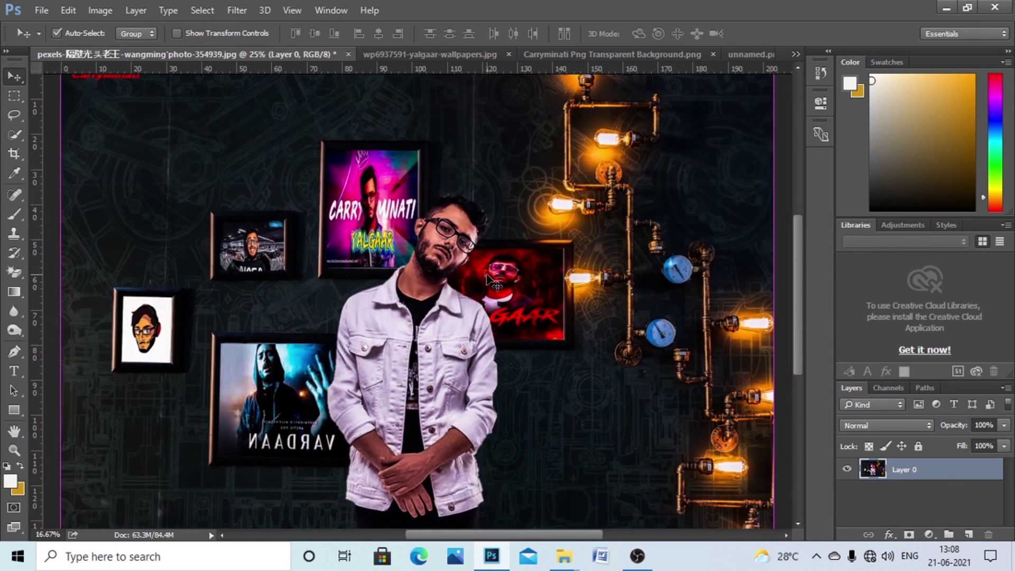